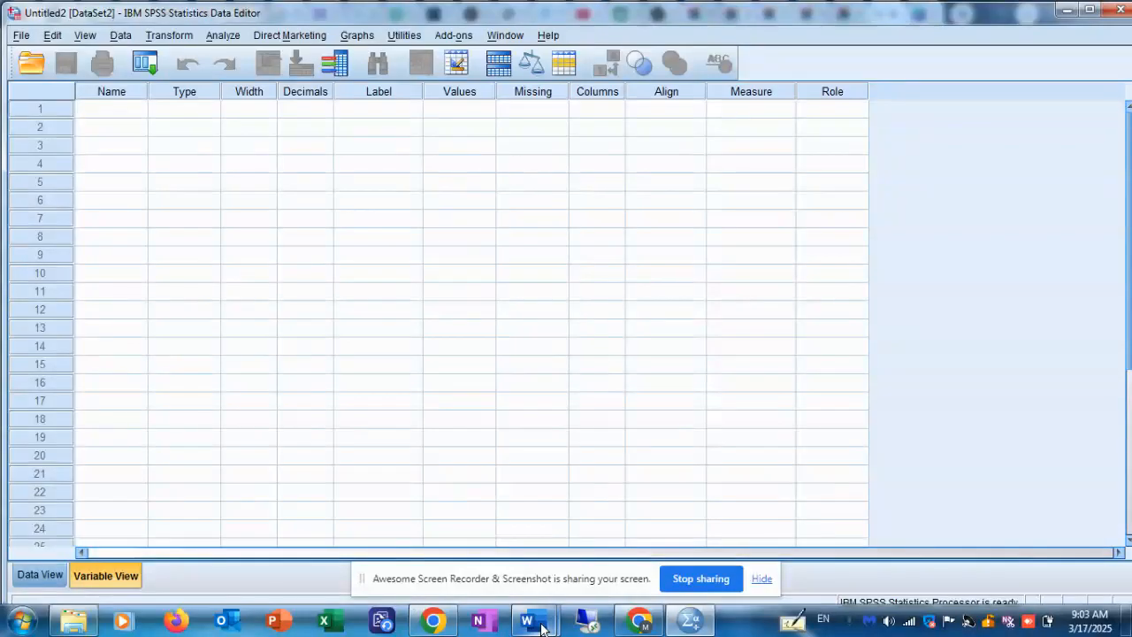
Step: Switch to the thesis document in Word and review the questionnaire's Section A demographics and answer codes
{"action": "mouse_move", "coordinate": [541, 628]}
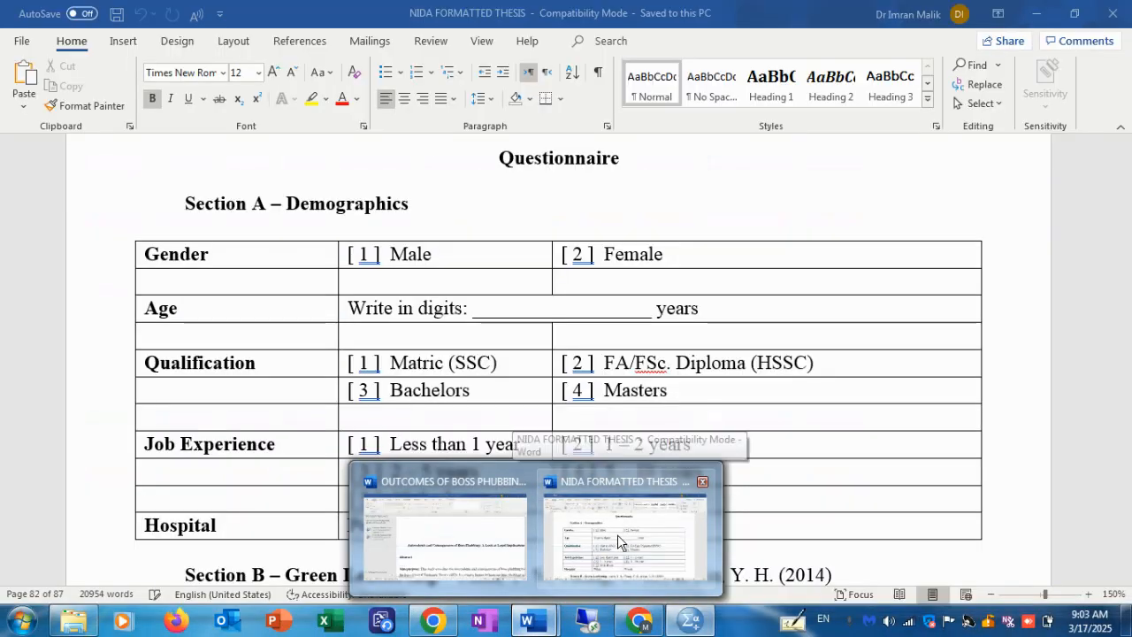
{"action": "left_click", "coordinate": [617, 534]}
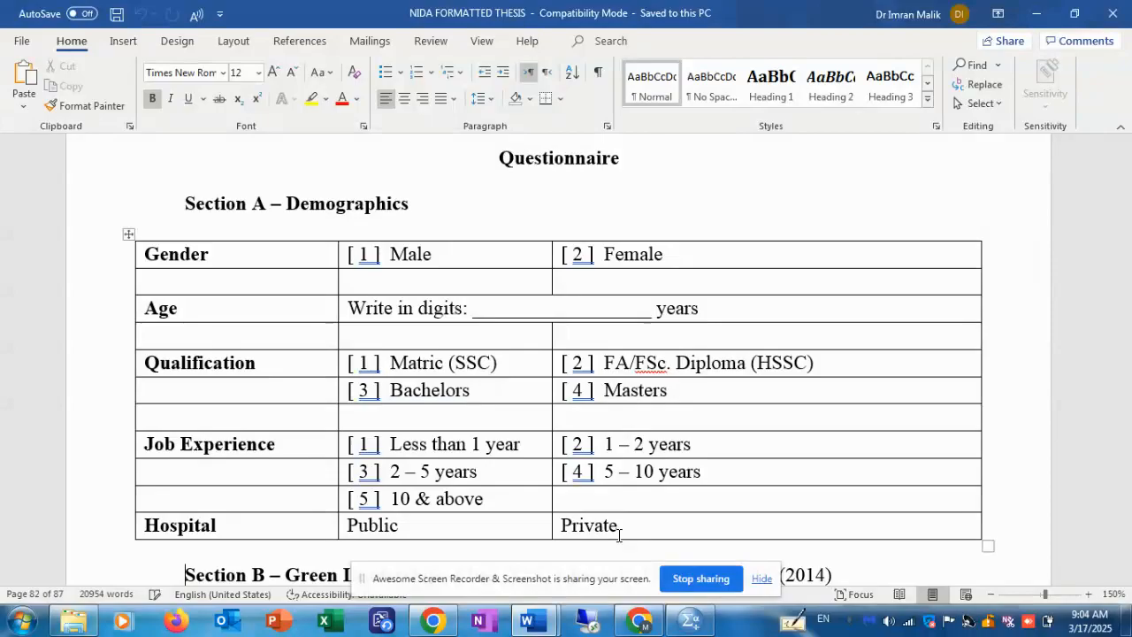
{"action": "left_click", "coordinate": [693, 624]}
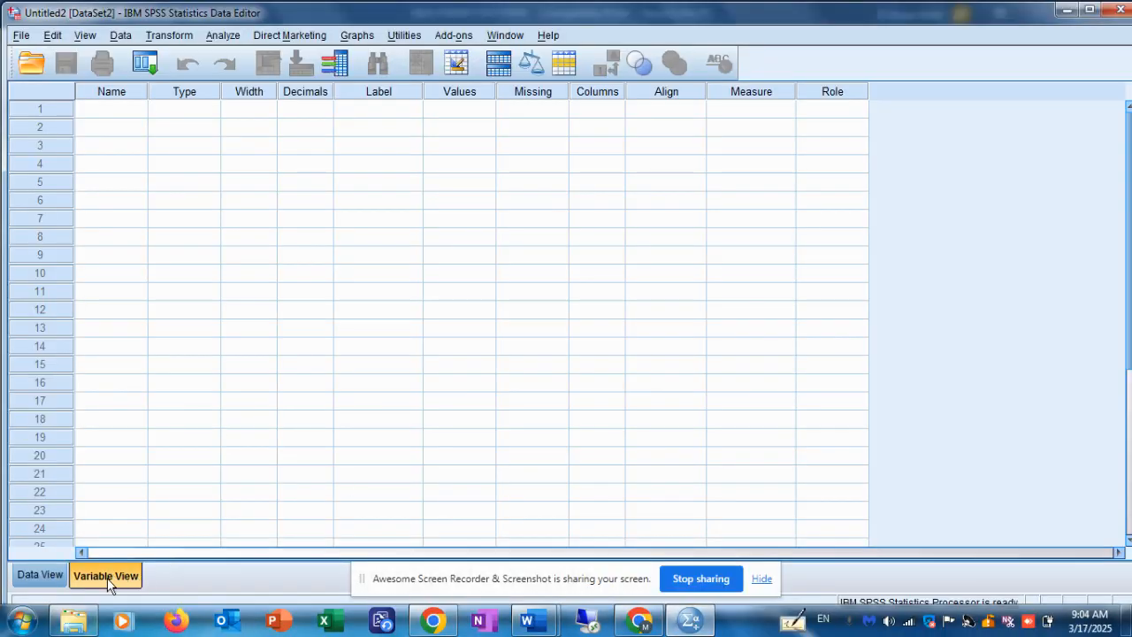
Step: Return to the SPSS variable list and define the first variable with the name Gender
{"action": "left_click", "coordinate": [112, 116]}
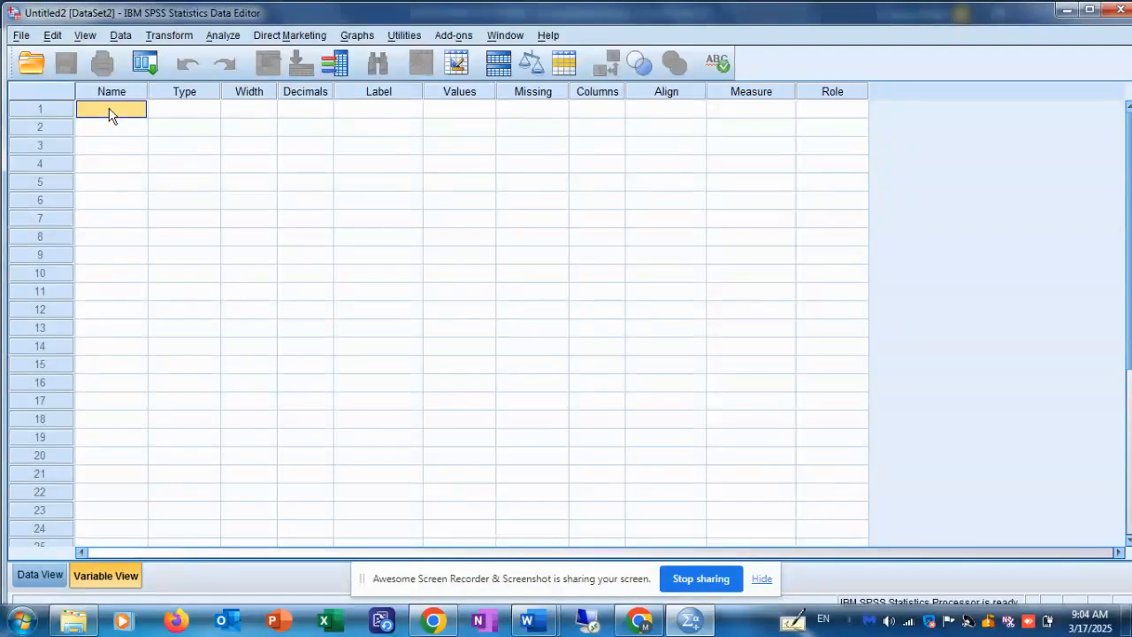
{"action": "key", "text": "alt+Tab"}
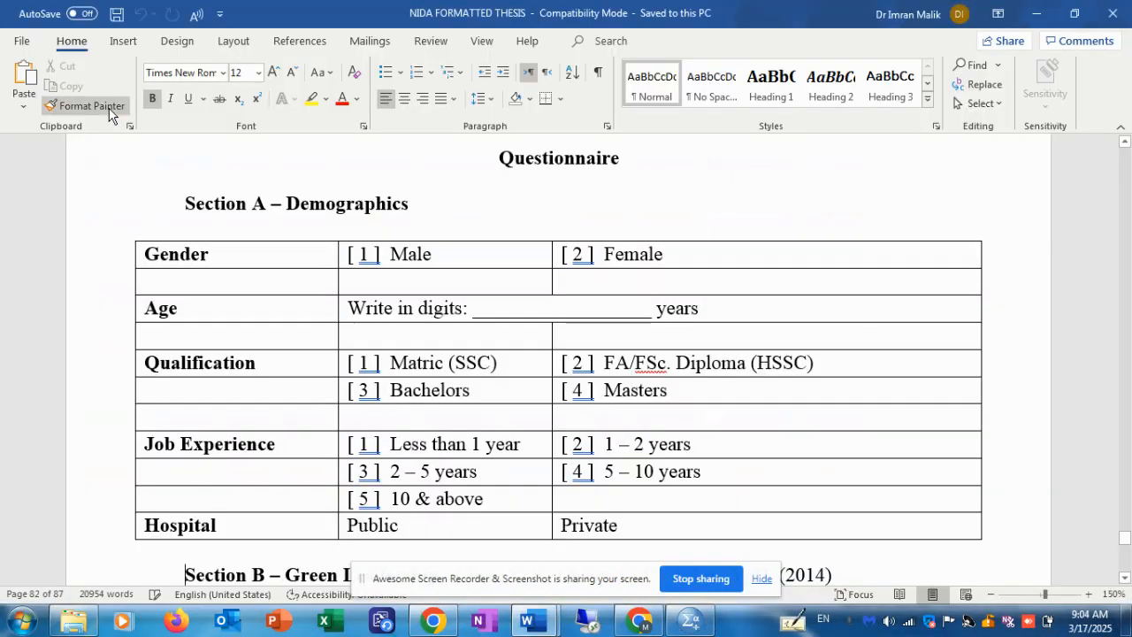
{"action": "key", "text": "alt+Tab"}
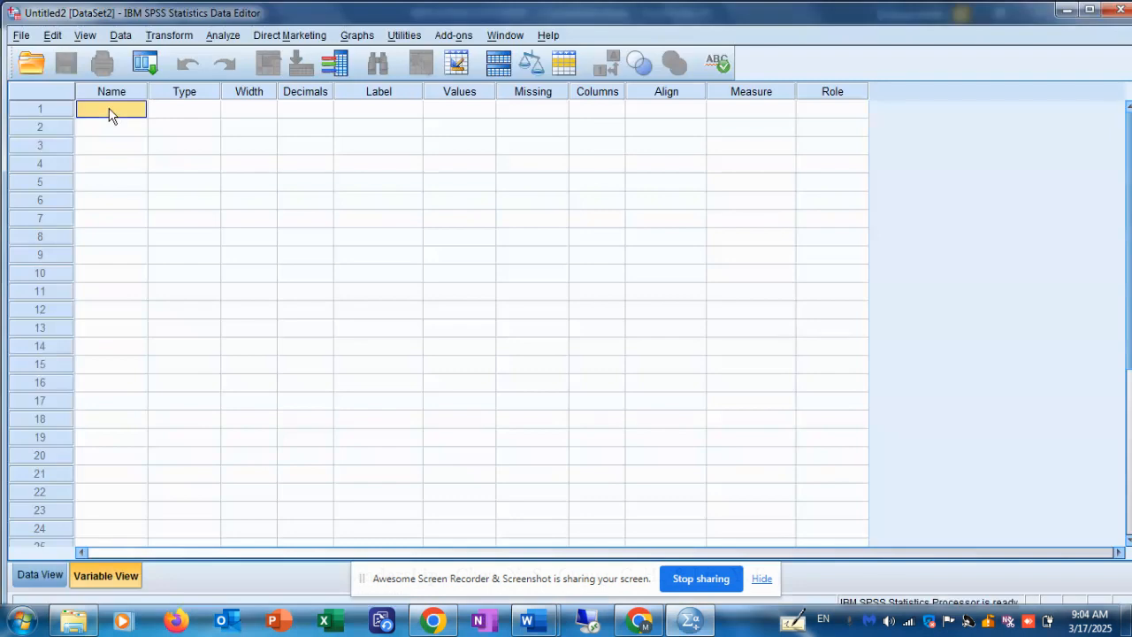
{"action": "type", "text": "Gende"}
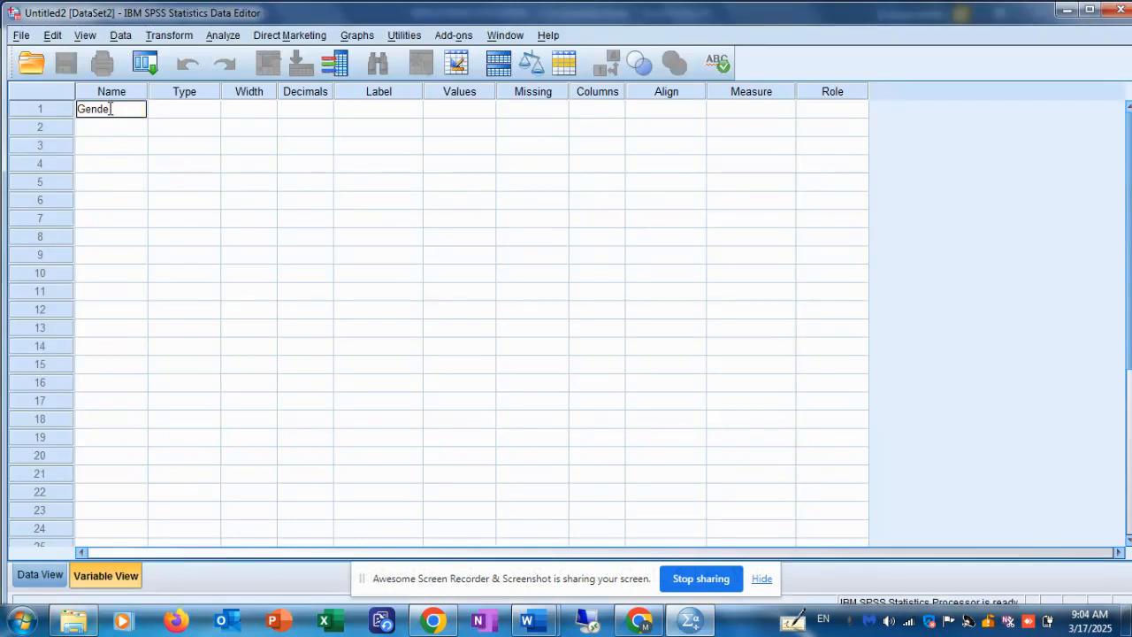
{"action": "type", "text": "r"}
{"action": "key", "text": "Return"}
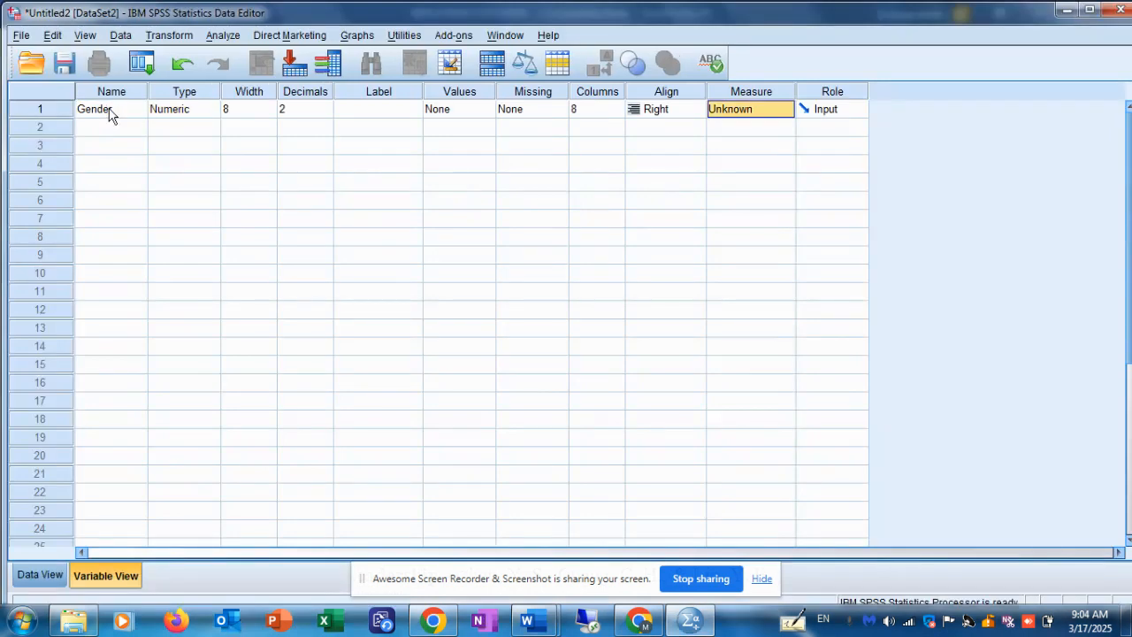
Step: Check the next questionnaire item in Word and add a second variable named Age in SPSS
{"action": "key", "text": "Down"}
{"action": "key", "text": "alt+Tab"}
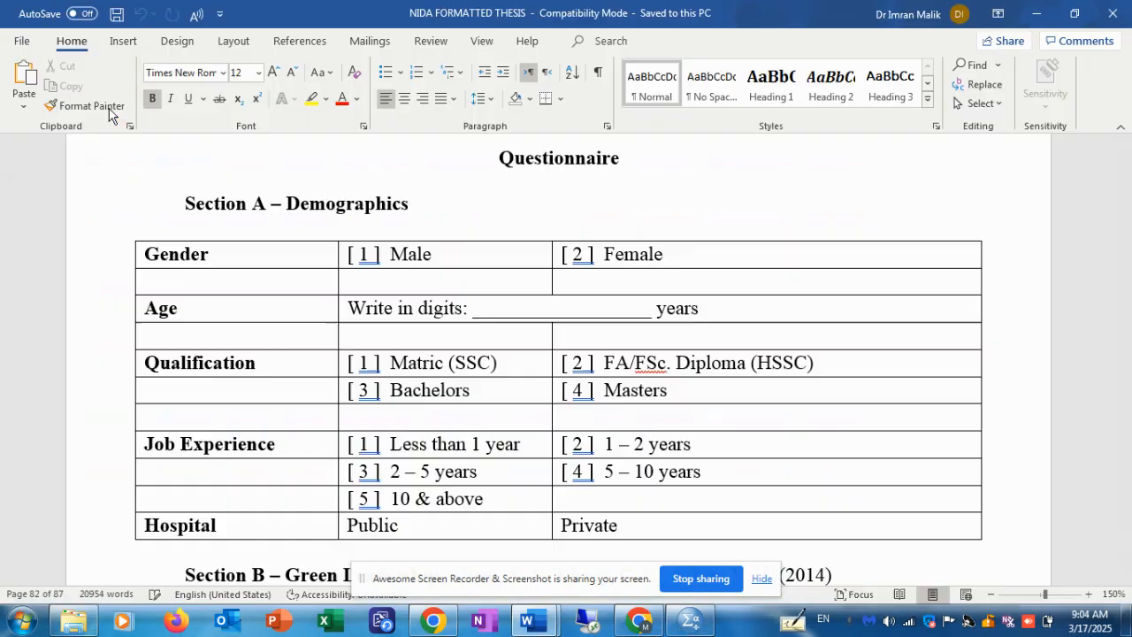
{"action": "key", "text": "alt+Tab"}
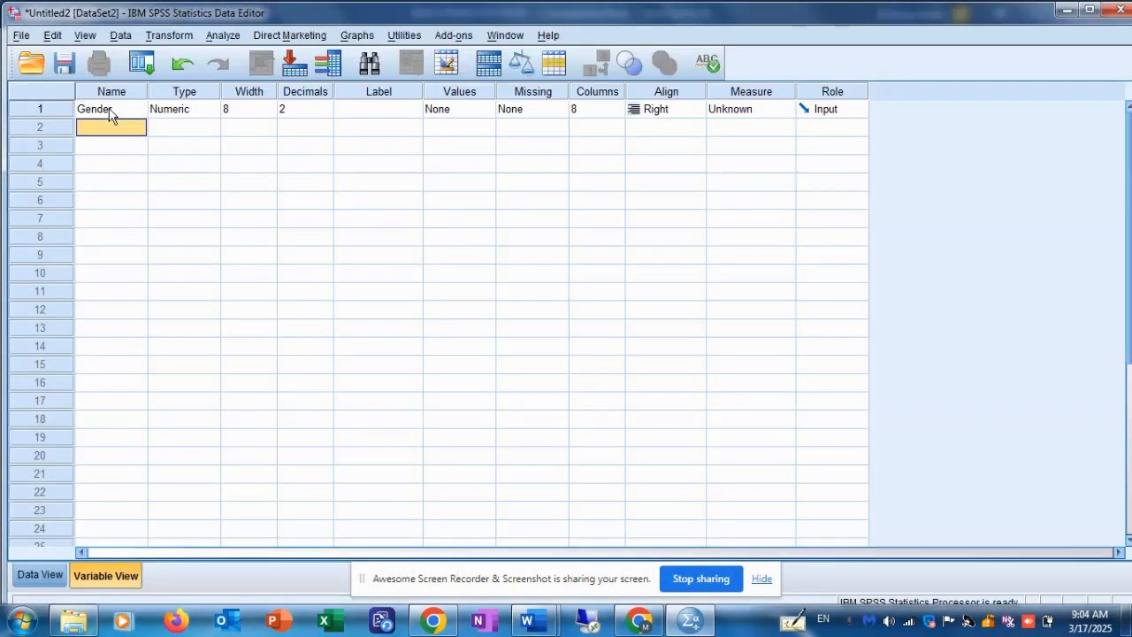
{"action": "type", "text": "Age"}
{"action": "key", "text": "Return"}
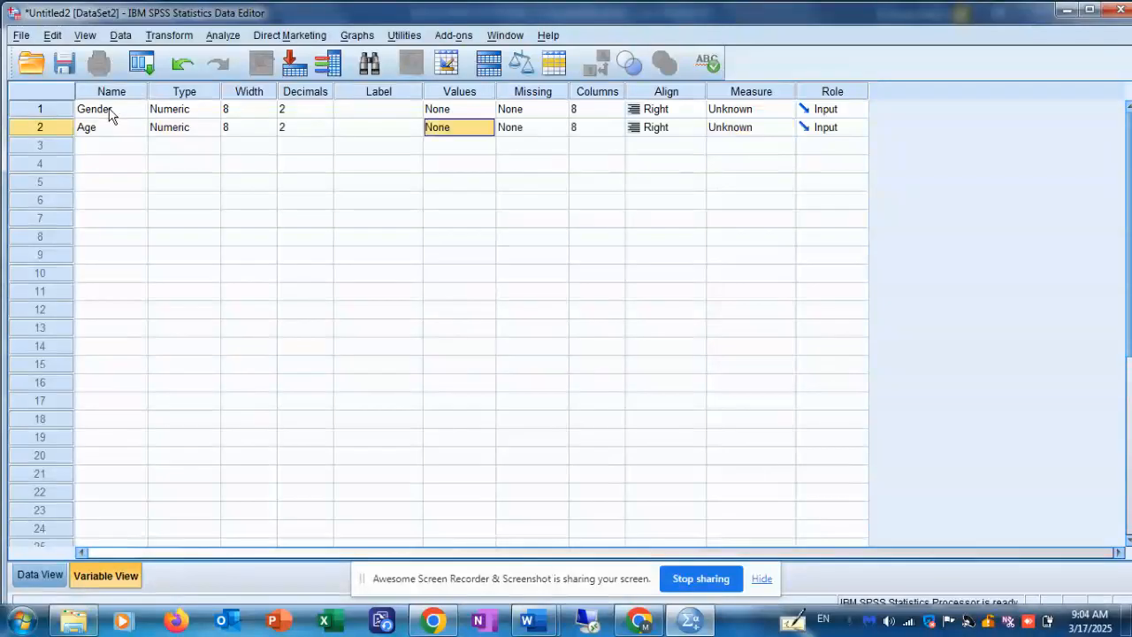
Step: Check the questionnaire in Word again and add a third variable named Qualification in SPSS
{"action": "key", "text": "alt+Tab"}
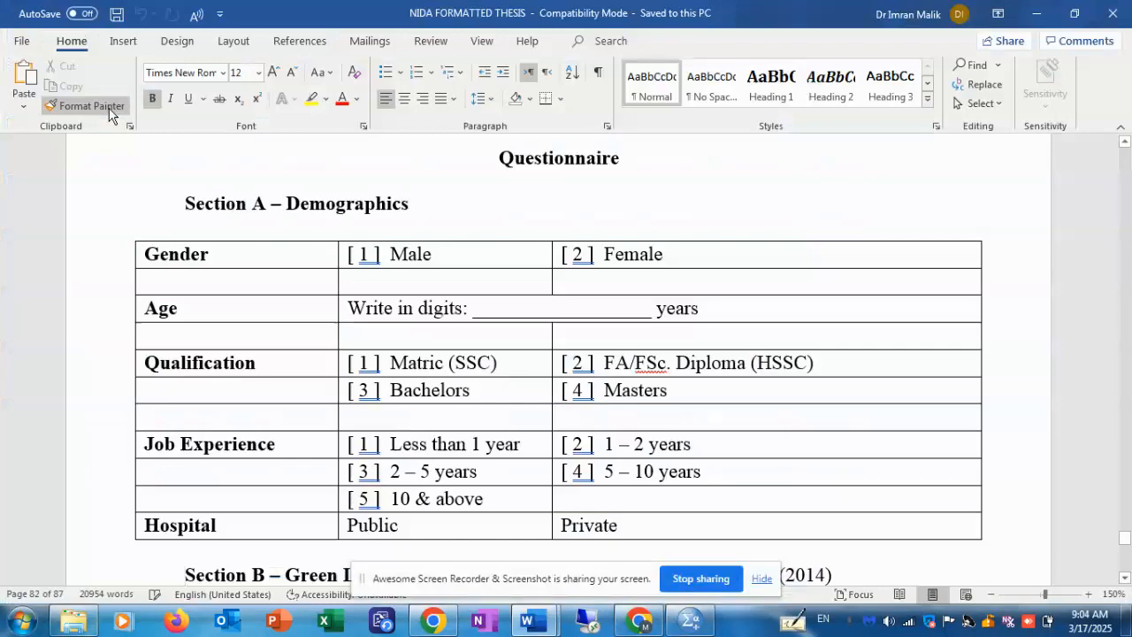
{"action": "key", "text": "alt+Tab"}
{"action": "type", "text": "Qua"}
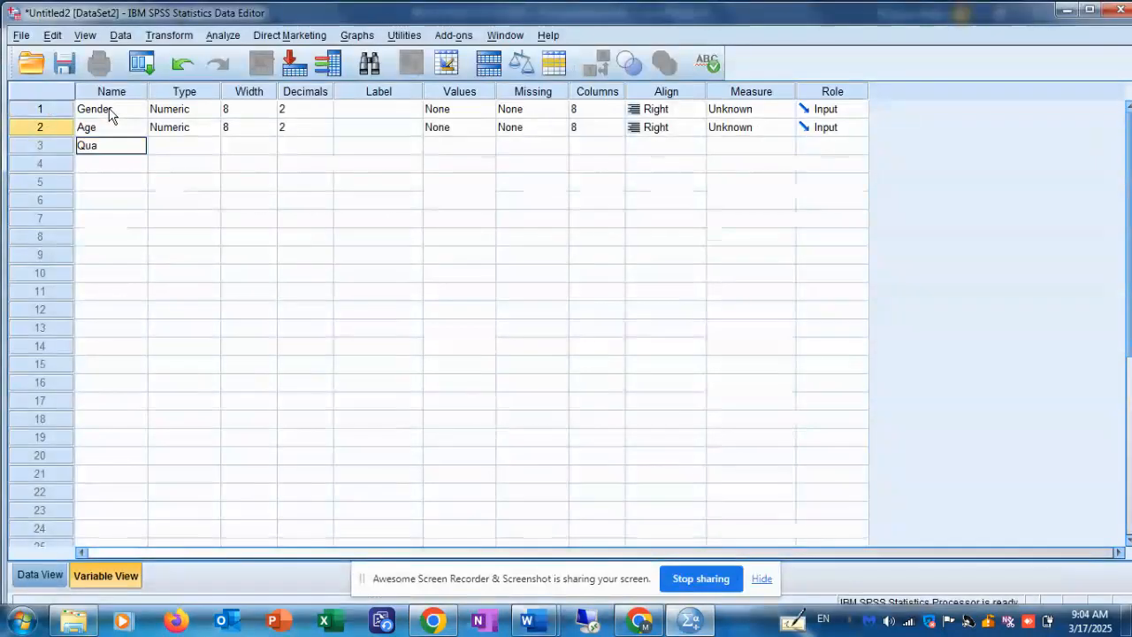
{"action": "type", "text": "lification"}
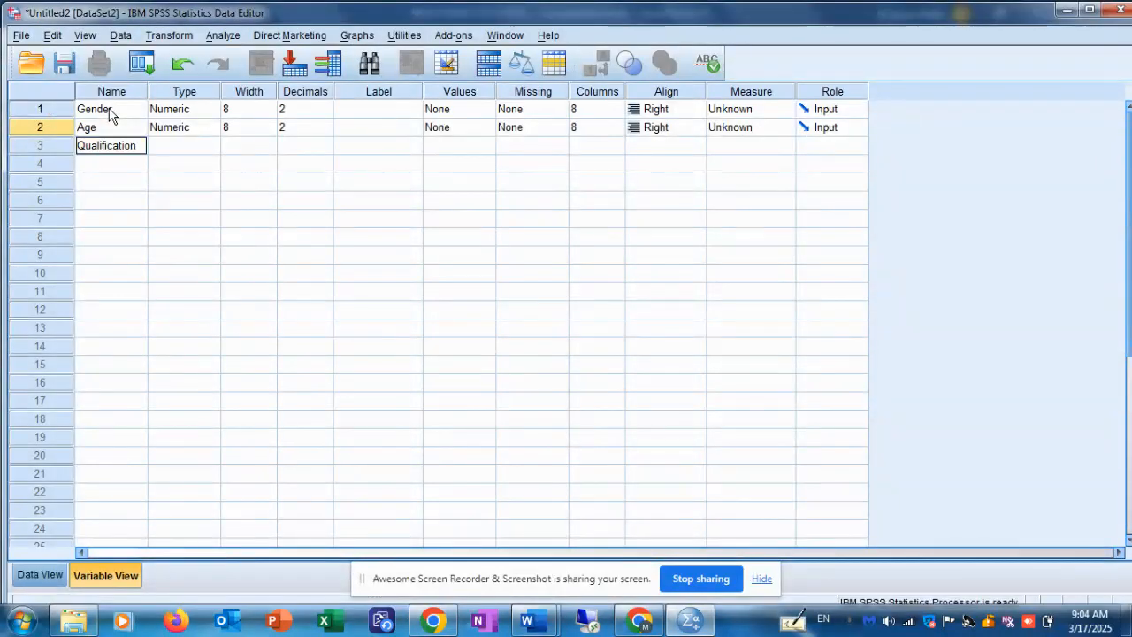
{"action": "key", "text": "Return"}
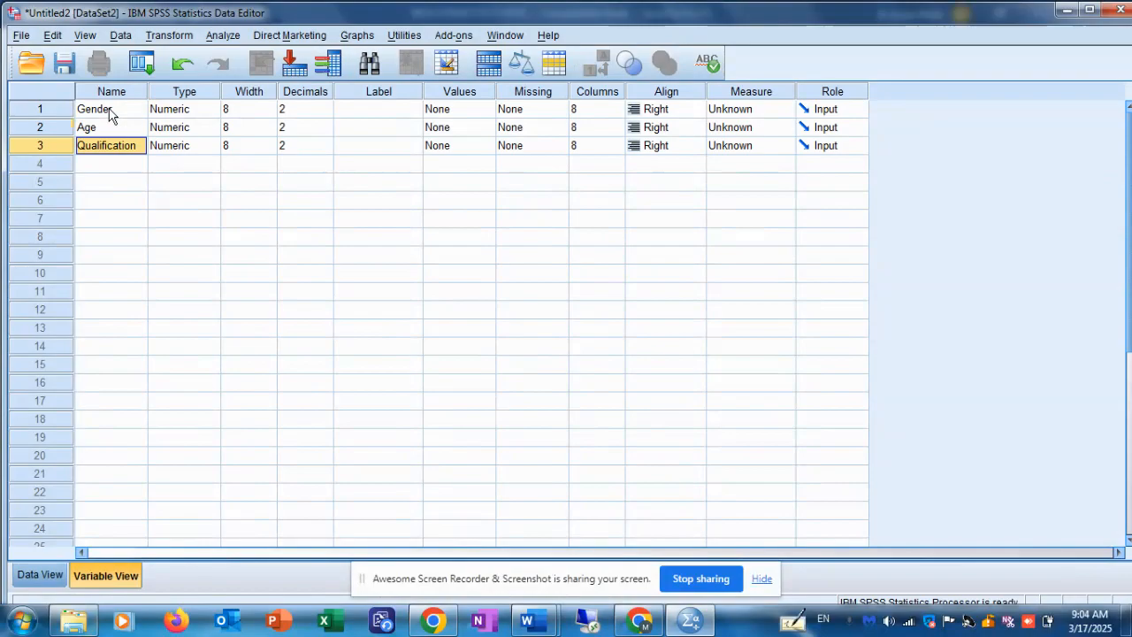
Step: Look up the job experience item in Word and add a fourth variable named JobExp in SPSS
{"action": "key", "text": "alt+Tab"}
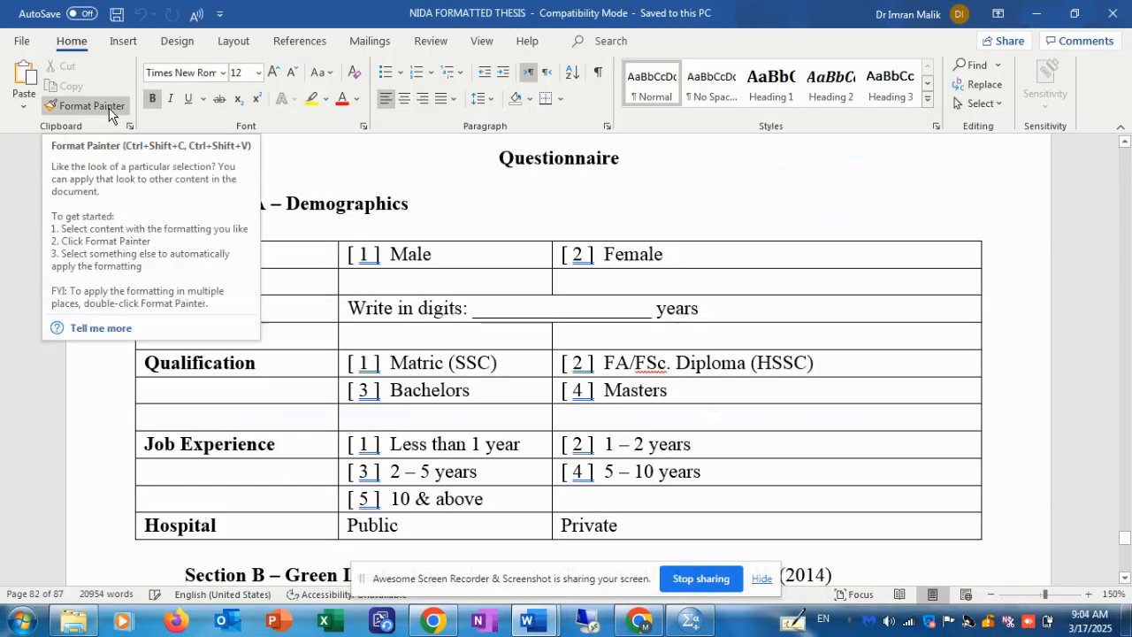
{"action": "key", "text": "alt+Tab"}
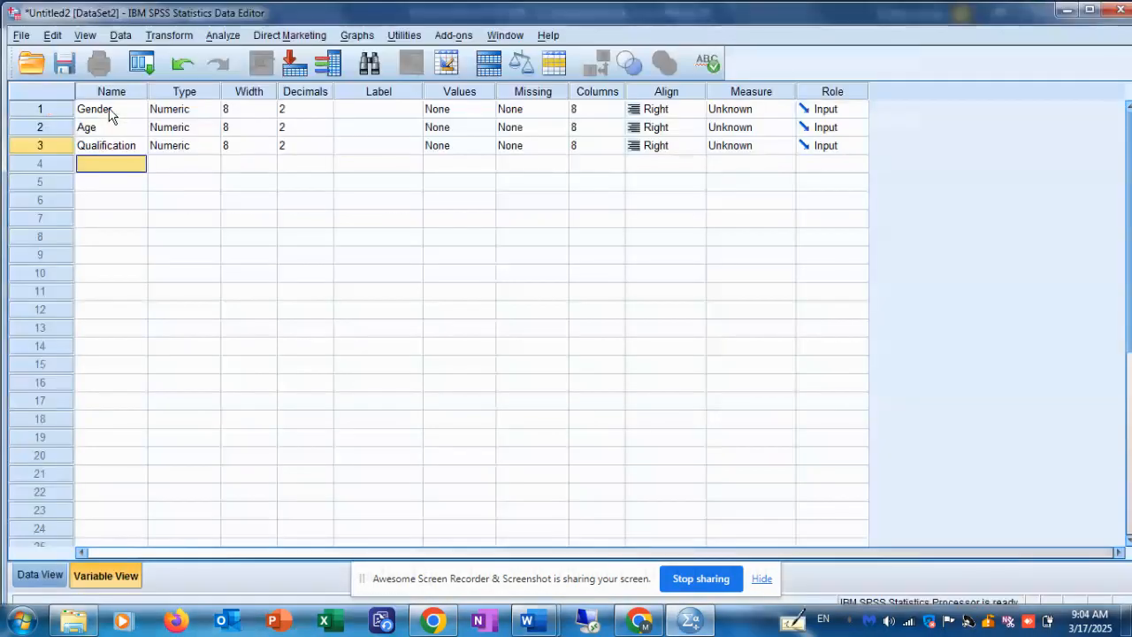
{"action": "type", "text": "JobExp"}
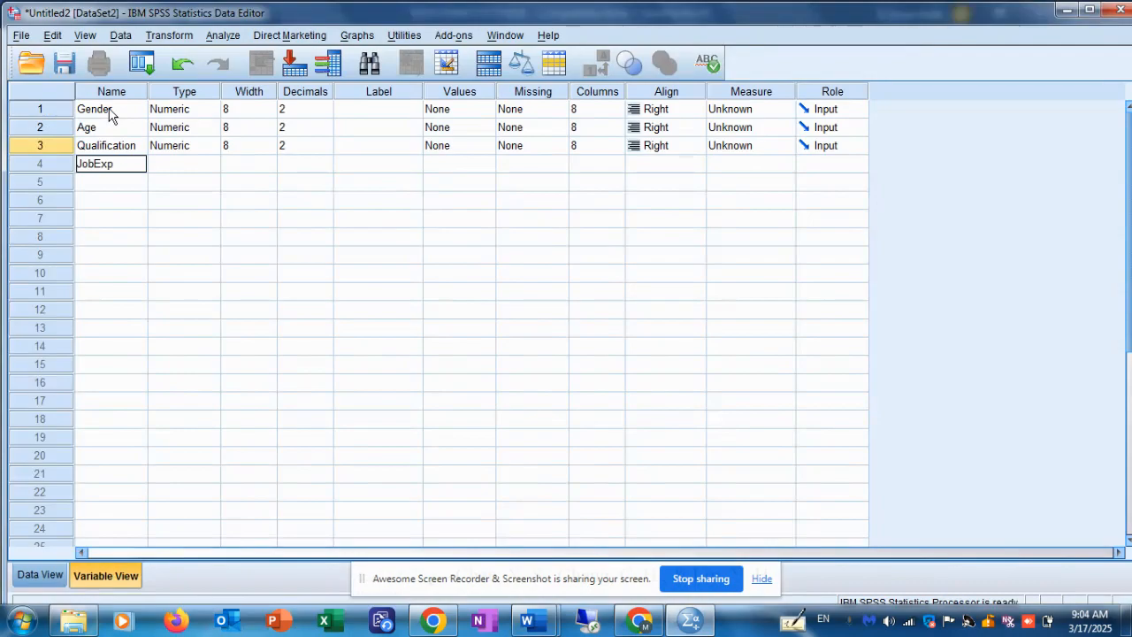
{"action": "key", "text": "Return"}
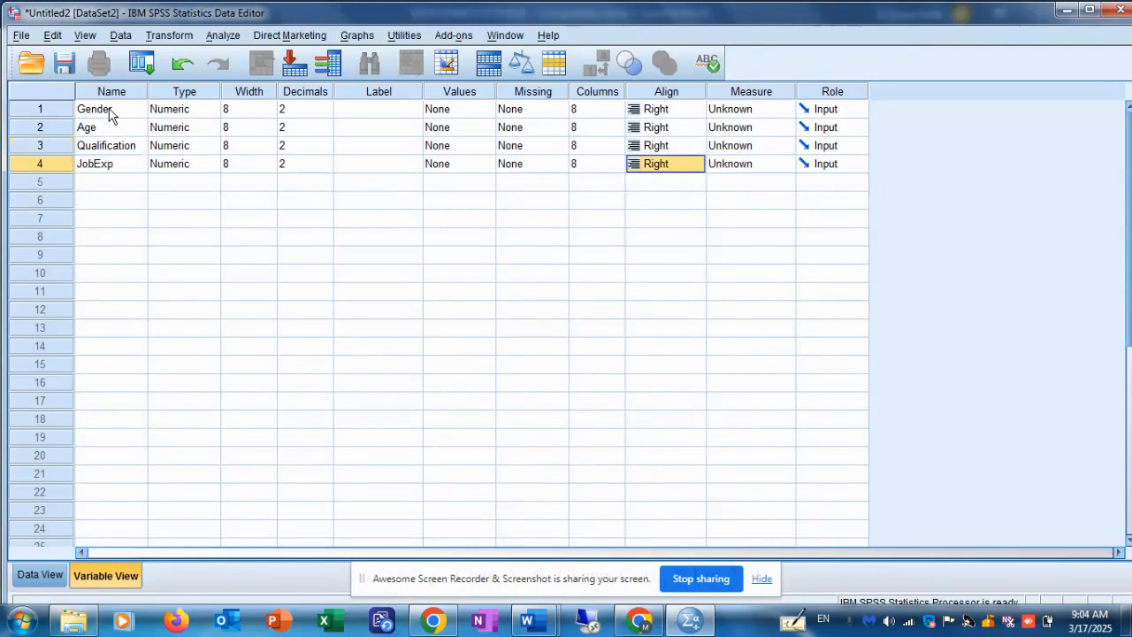
Step: Look up the last demographic item in Word and add a fifth variable named Hospital in SPSS
{"action": "key", "text": "Down"}
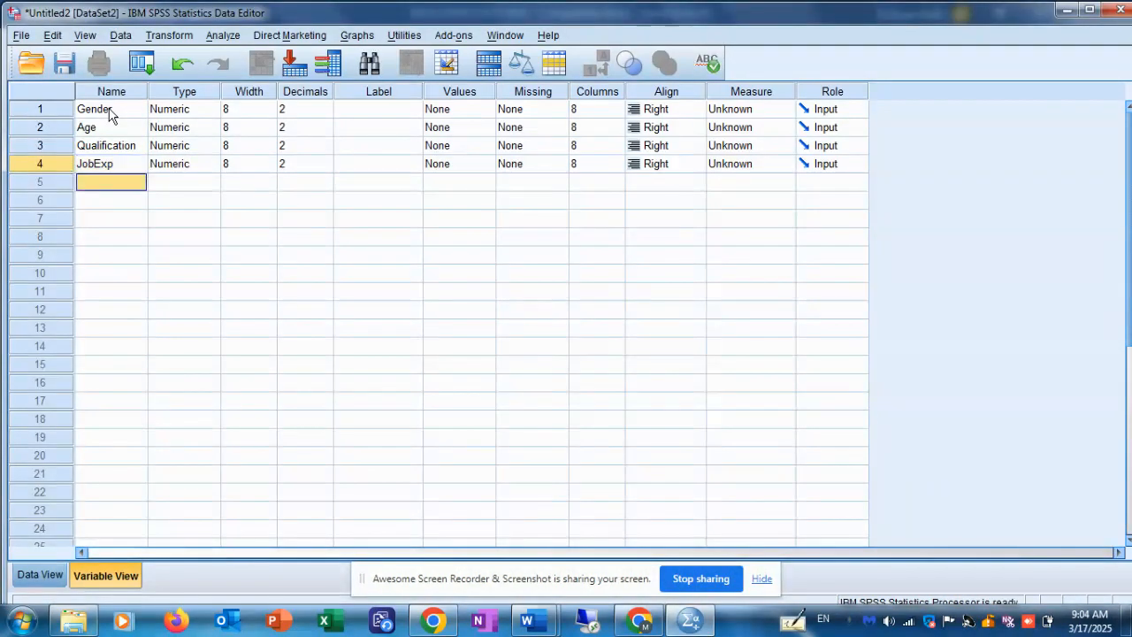
{"action": "key", "text": "alt+Tab"}
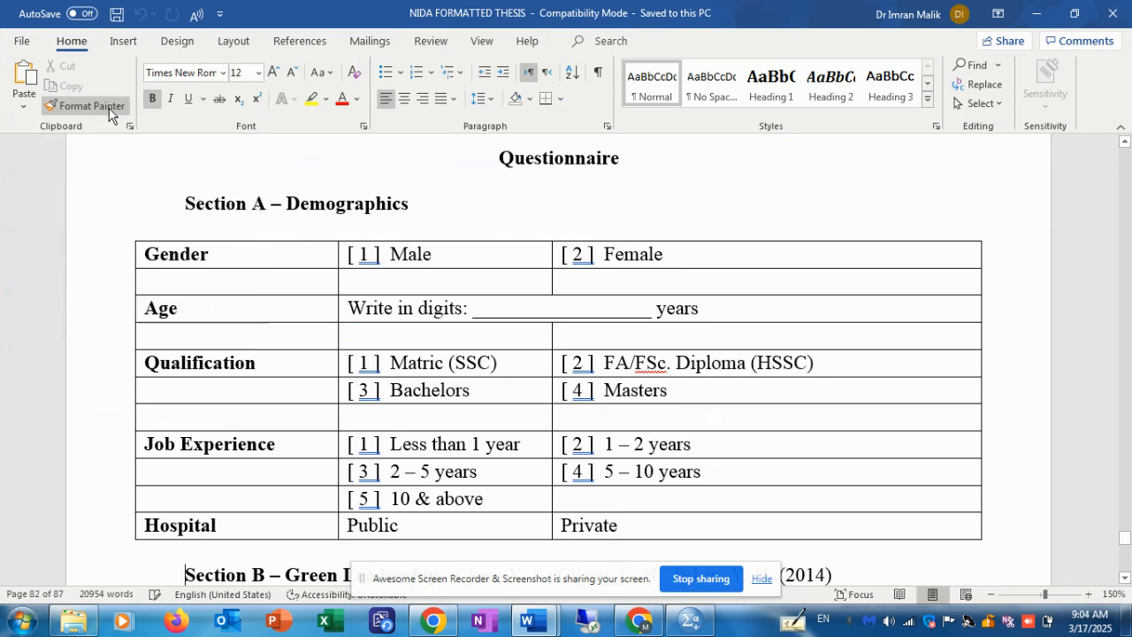
{"action": "key", "text": "alt+Tab"}
{"action": "type", "text": "H"}
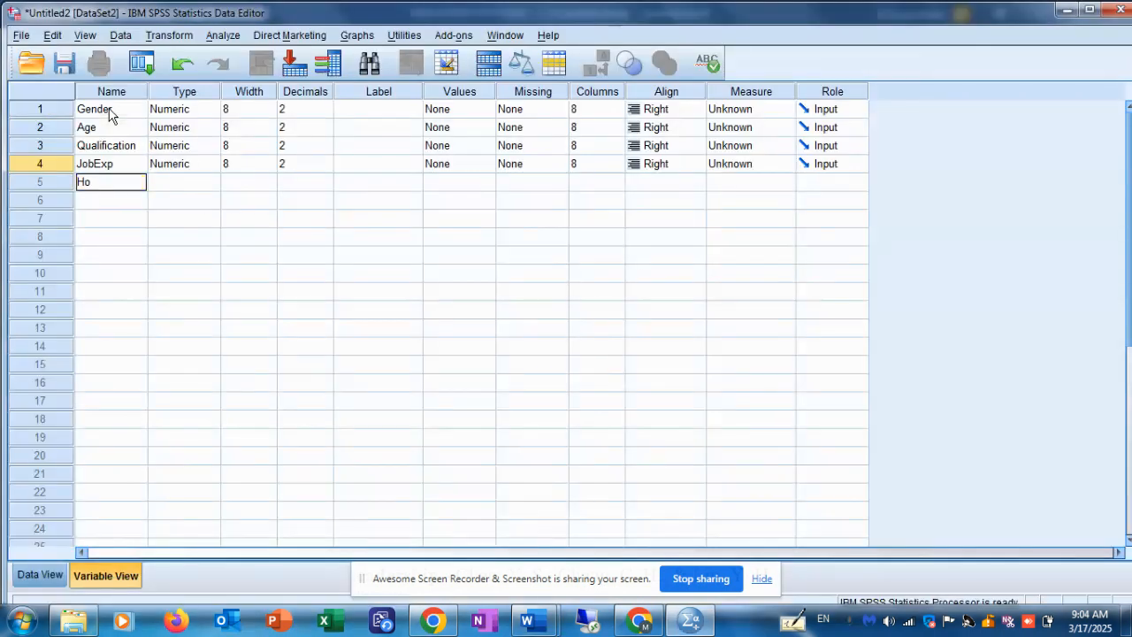
{"action": "type", "text": "ospital"}
{"action": "key", "text": "Tab"}
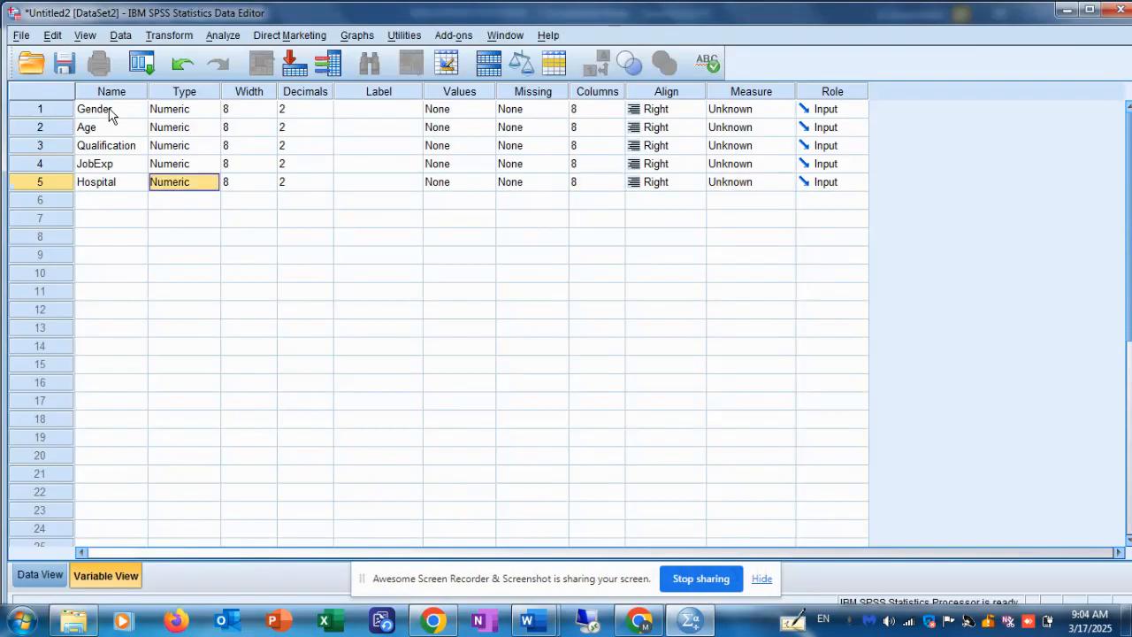
Step: Examine the available variable types, width and decimal settings for the Gender variable without changing them
{"action": "key", "text": "Left"}
{"action": "key", "text": "Up"}
{"action": "key", "text": "Up"}
{"action": "key", "text": "Up"}
{"action": "key", "text": "Up"}
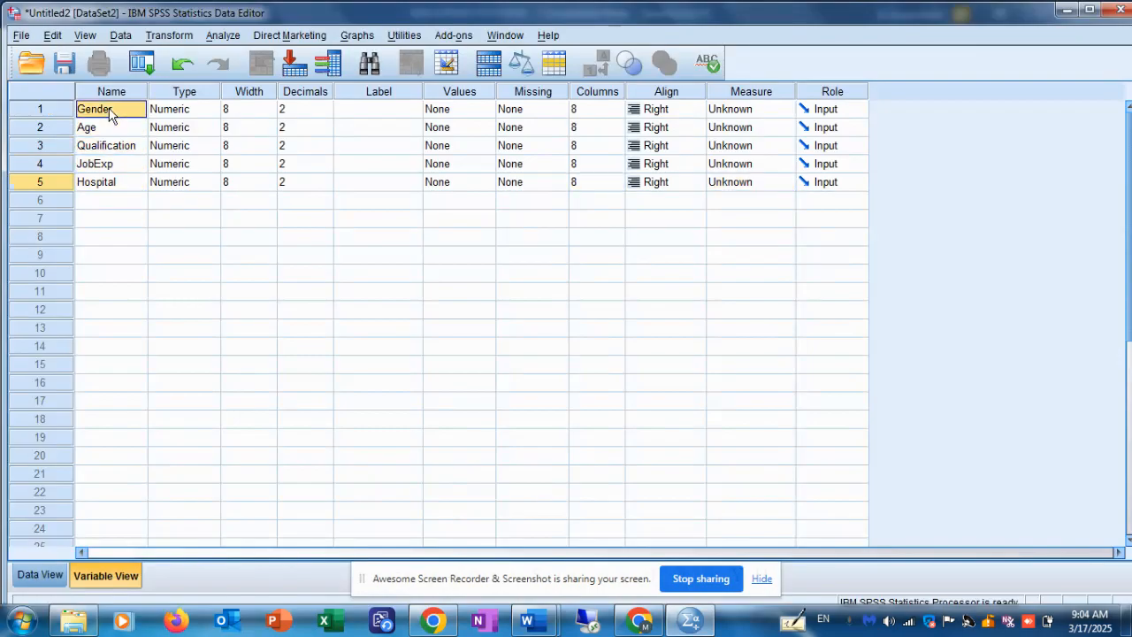
{"action": "key", "text": "Right"}
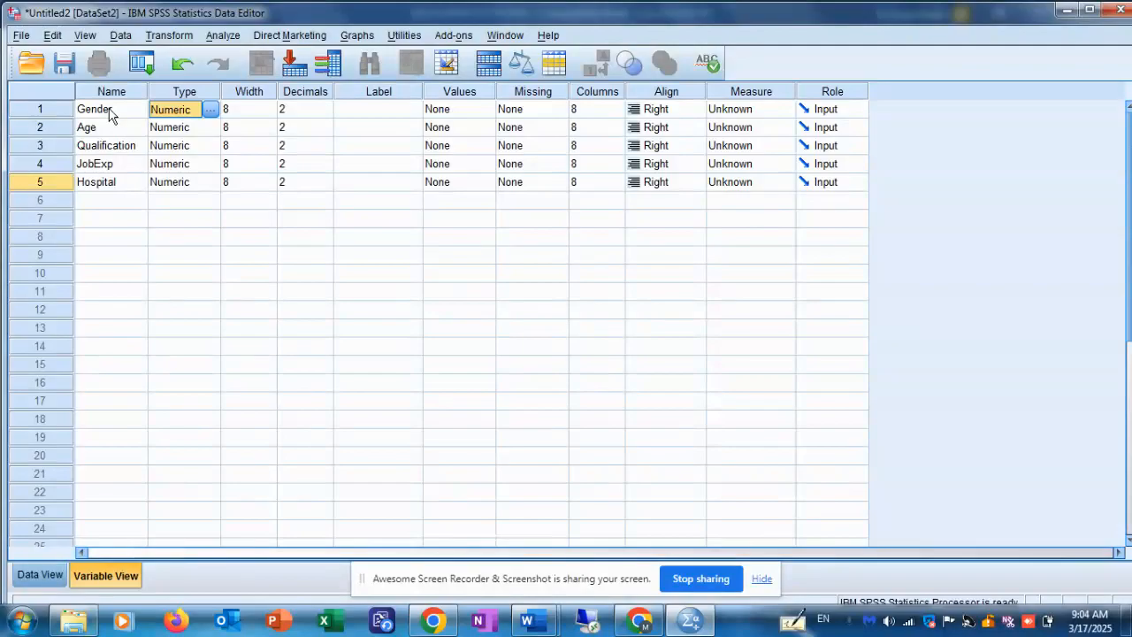
{"action": "left_click", "coordinate": [210, 110]}
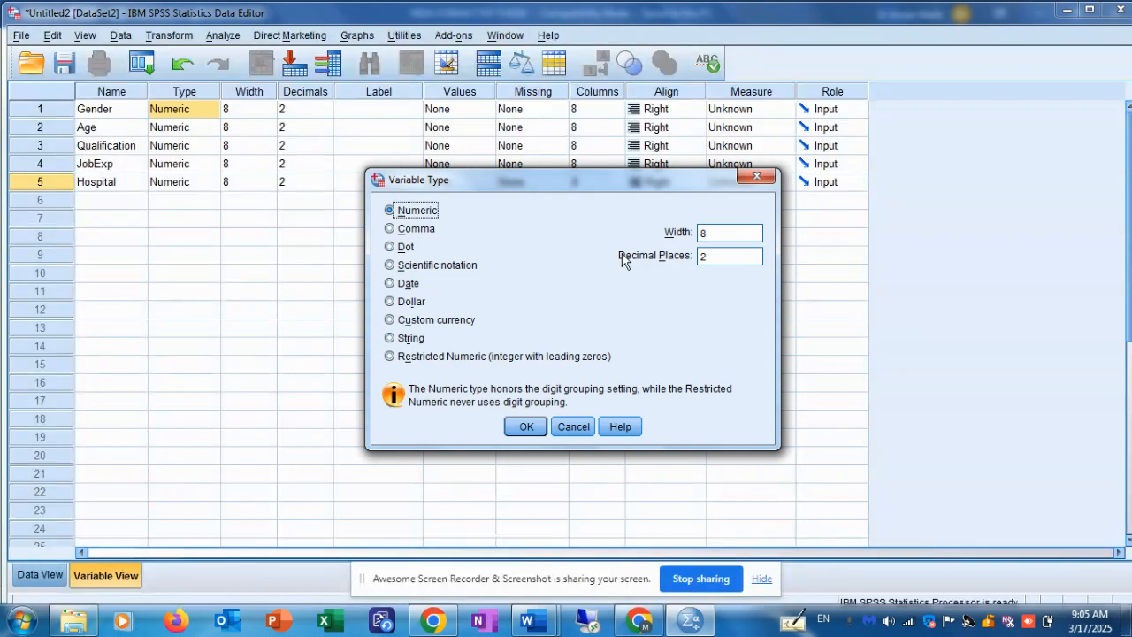
{"action": "left_click", "coordinate": [757, 180]}
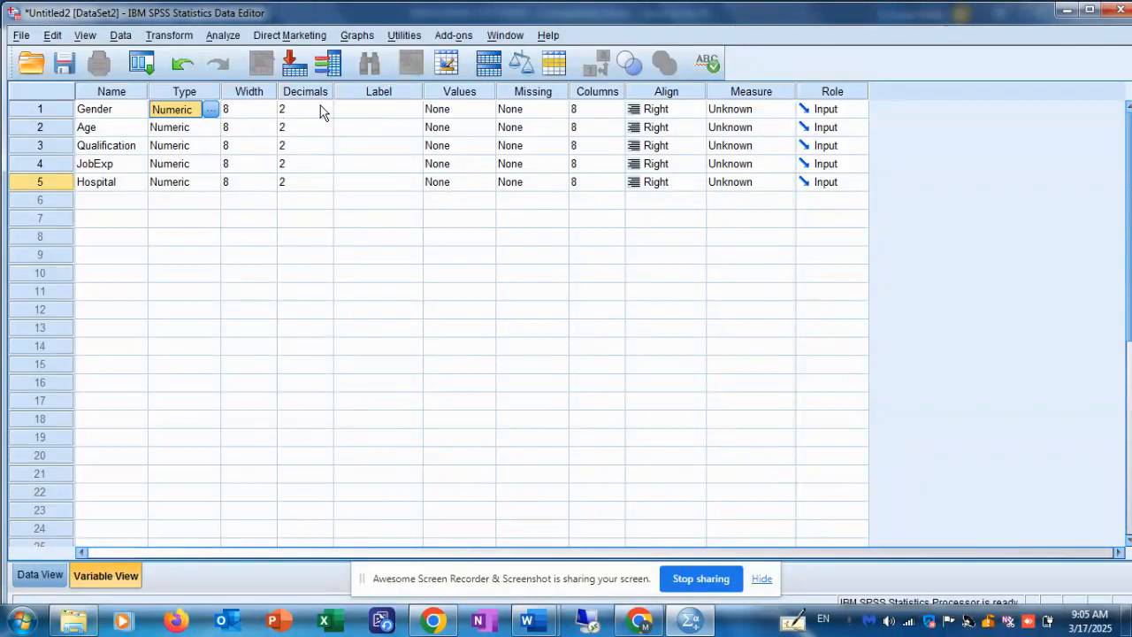
Step: Set the label of the Gender variable to "Gender"
{"action": "left_click", "coordinate": [376, 113]}
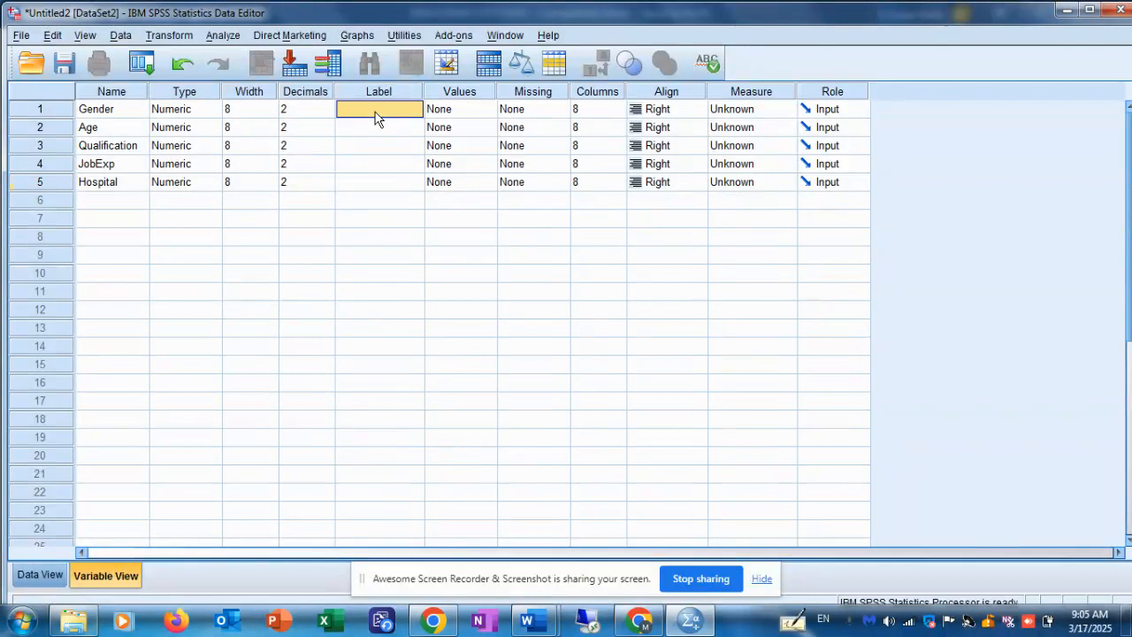
{"action": "type", "text": "Gend"}
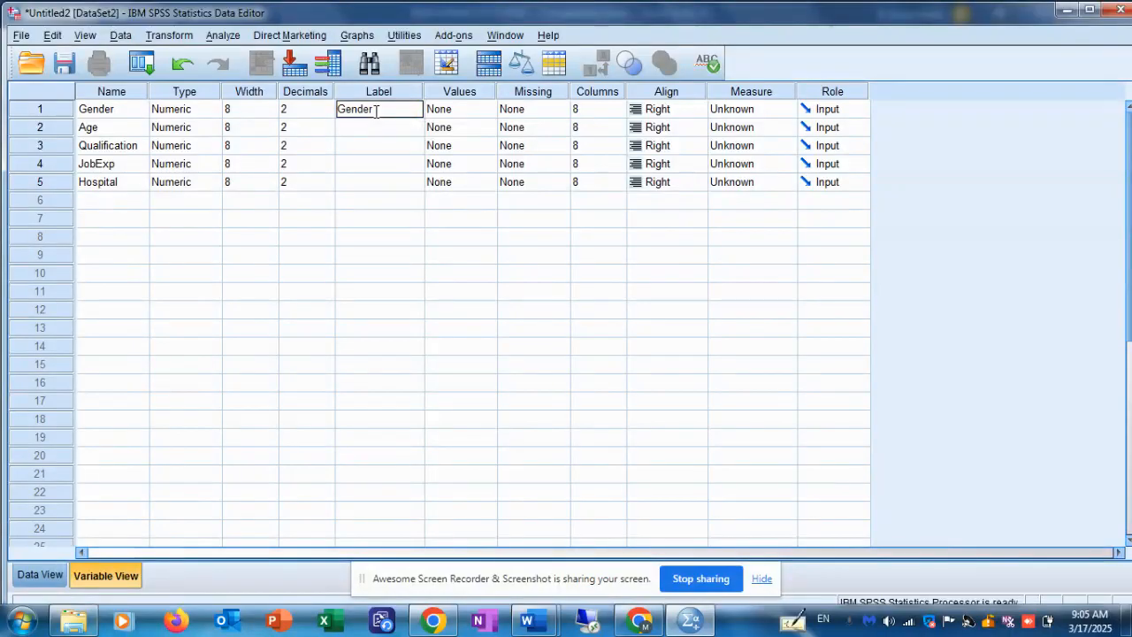
{"action": "type", "text": "er"}
{"action": "key", "text": "Left"}
Step: Set the label of the Age variable to "Age"
{"action": "key", "text": "Left"}
{"action": "key", "text": "Left"}
{"action": "key", "text": "Left"}
{"action": "key", "text": "Down"}
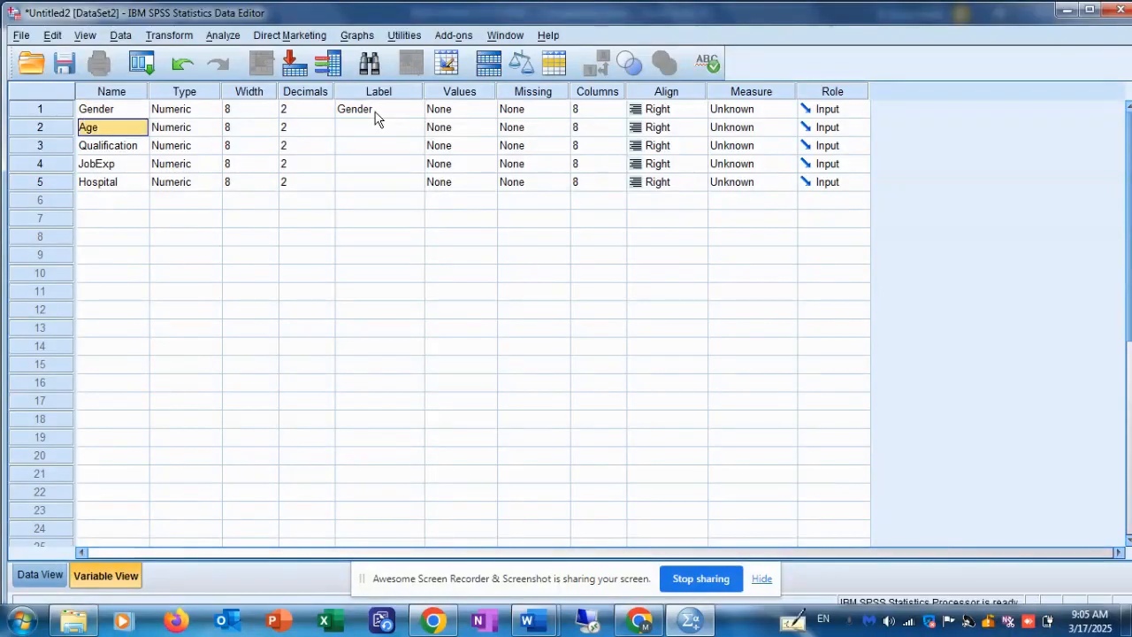
{"action": "key", "text": "Right"}
{"action": "key", "text": "Right"}
{"action": "key", "text": "Right"}
{"action": "key", "text": "Right"}
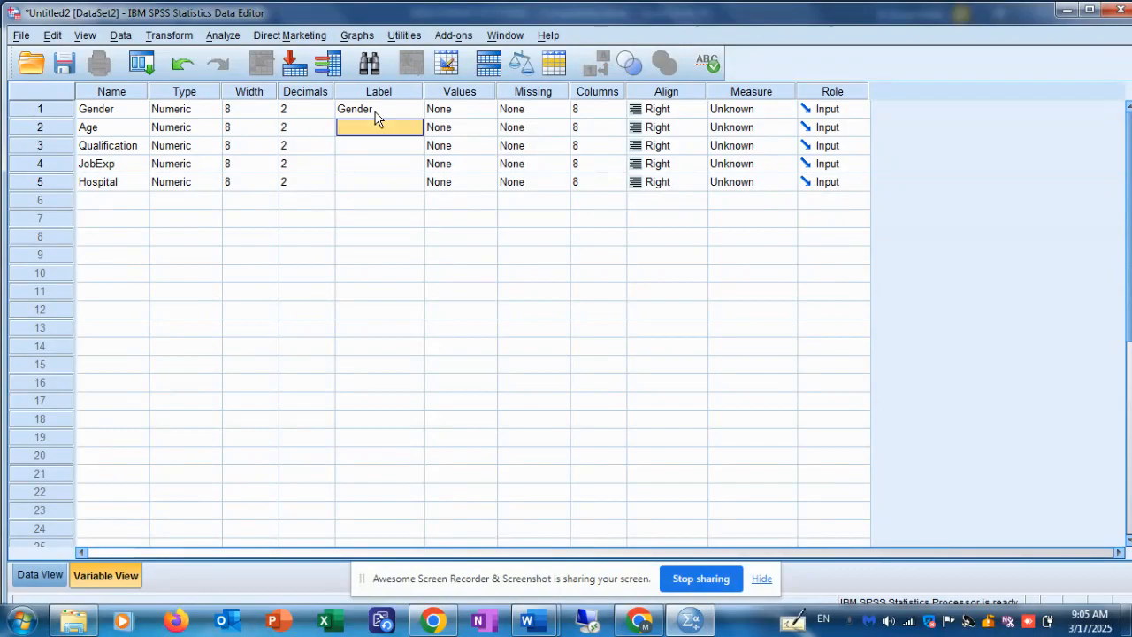
{"action": "type", "text": "Age"}
{"action": "key", "text": "Left"}
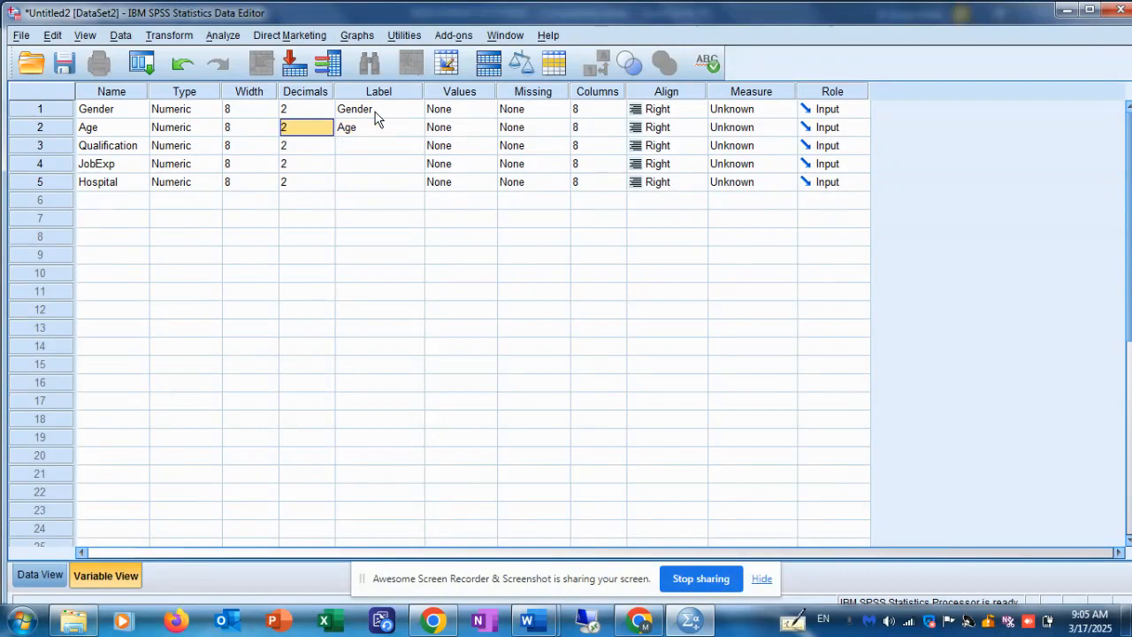
Step: Set the label of the Qualification variable to "Qualification"
{"action": "key", "text": "Left"}
{"action": "key", "text": "Left"}
{"action": "key", "text": "Left"}
{"action": "key", "text": "Down"}
{"action": "key", "text": "Right"}
{"action": "key", "text": "Right"}
{"action": "key", "text": "Right"}
{"action": "key", "text": "Right"}
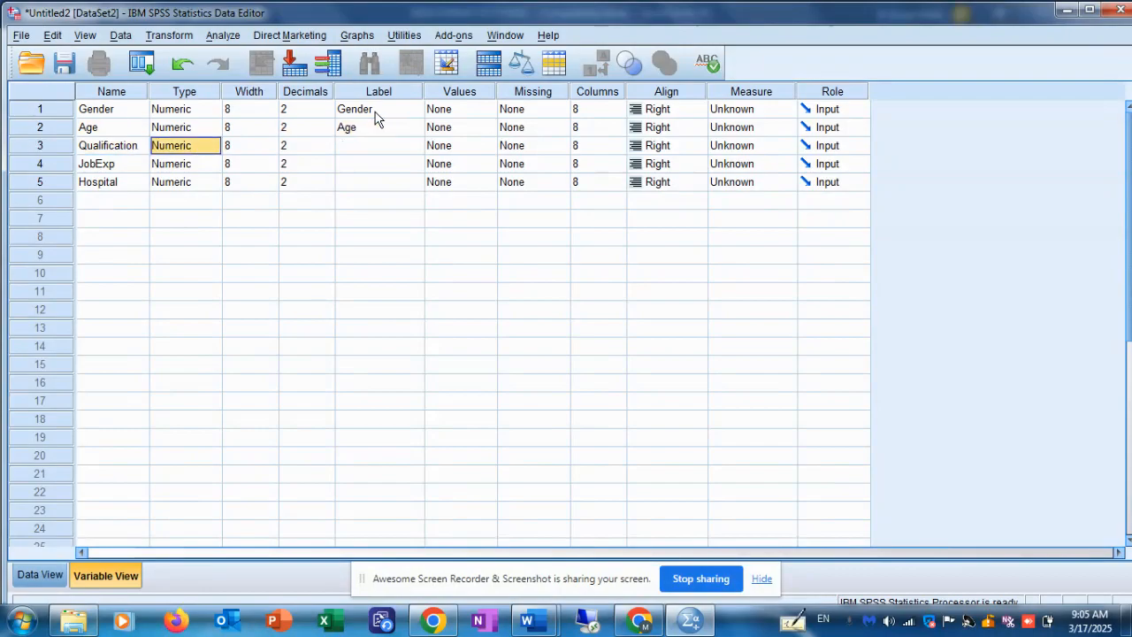
{"action": "type", "text": "Qualification"}
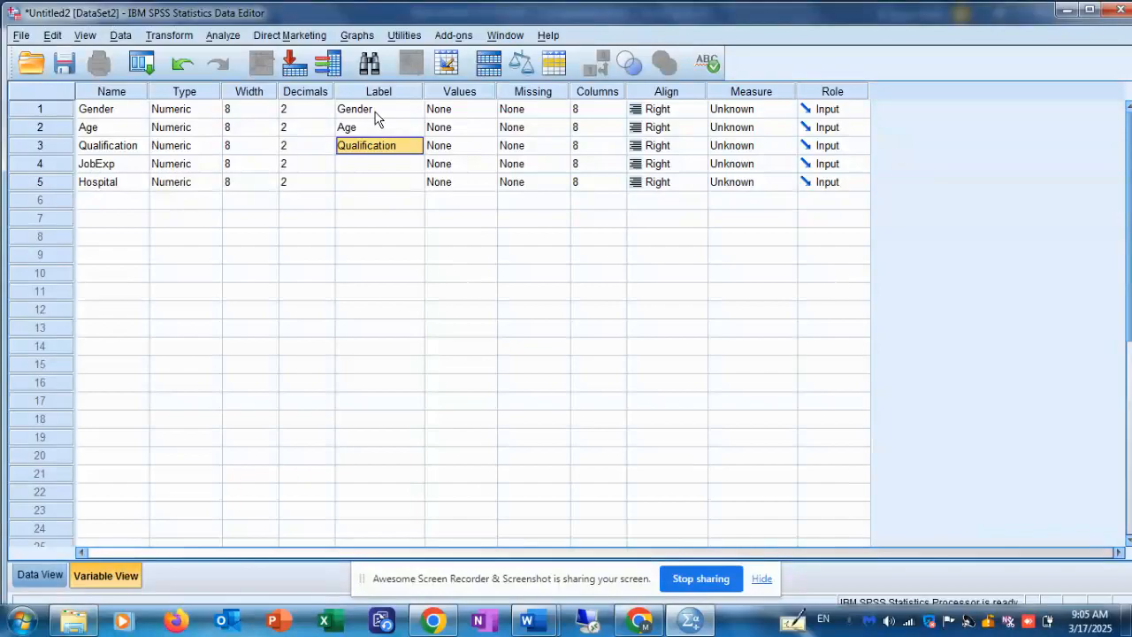
Step: Set the label of the JobExp variable to "JobExp"
{"action": "key", "text": "Down"}
{"action": "key", "text": "Left"}
{"action": "key", "text": "Left"}
{"action": "key", "text": "Left"}
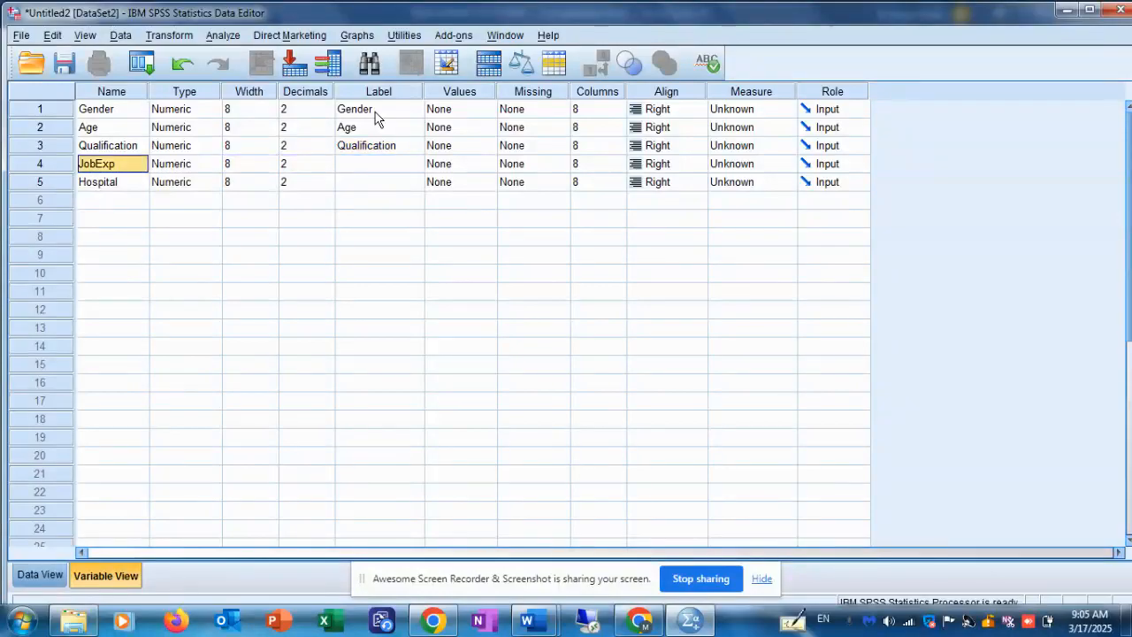
{"action": "key", "text": "Right"}
{"action": "key", "text": "Right"}
{"action": "key", "text": "Right"}
{"action": "key", "text": "Right"}
{"action": "type", "text": "JobExp"}
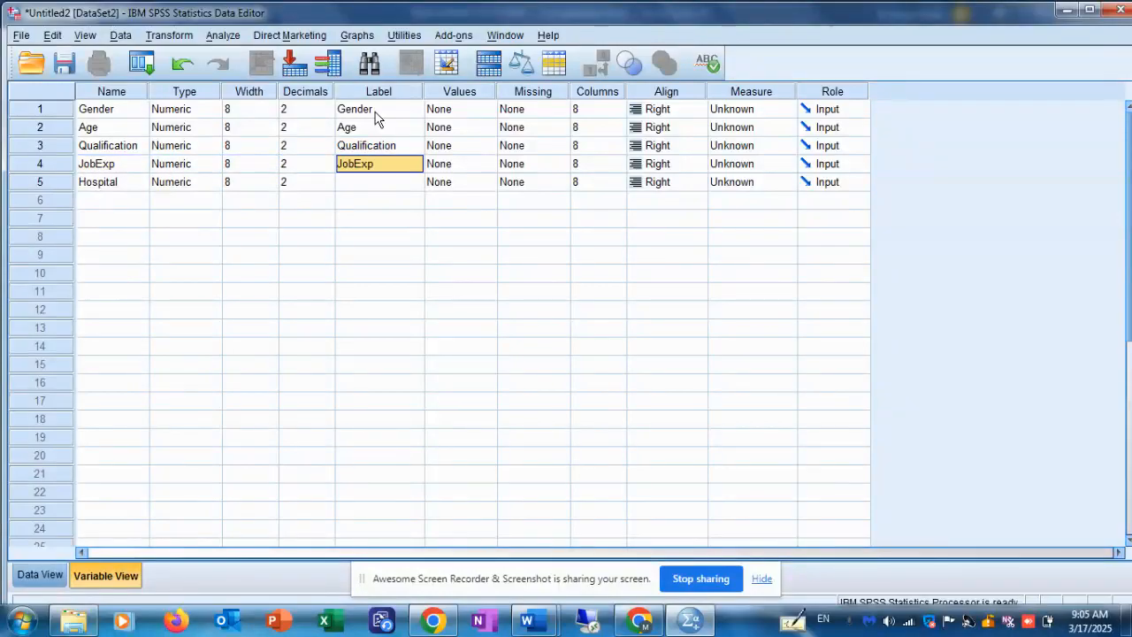
Step: Set the label of the Hospital variable to "Hospital"
{"action": "key", "text": "Down"}
{"action": "key", "text": "Left"}
{"action": "key", "text": "Left"}
{"action": "key", "text": "Left"}
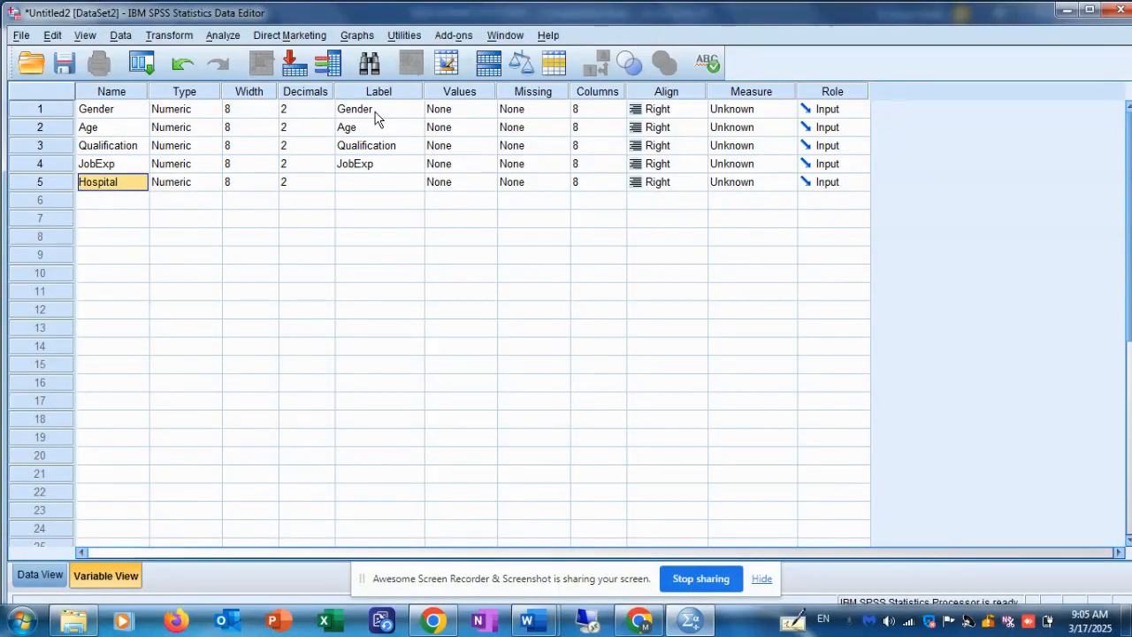
{"action": "key", "text": "Right"}
{"action": "key", "text": "Right"}
{"action": "key", "text": "Right"}
{"action": "key", "text": "Right"}
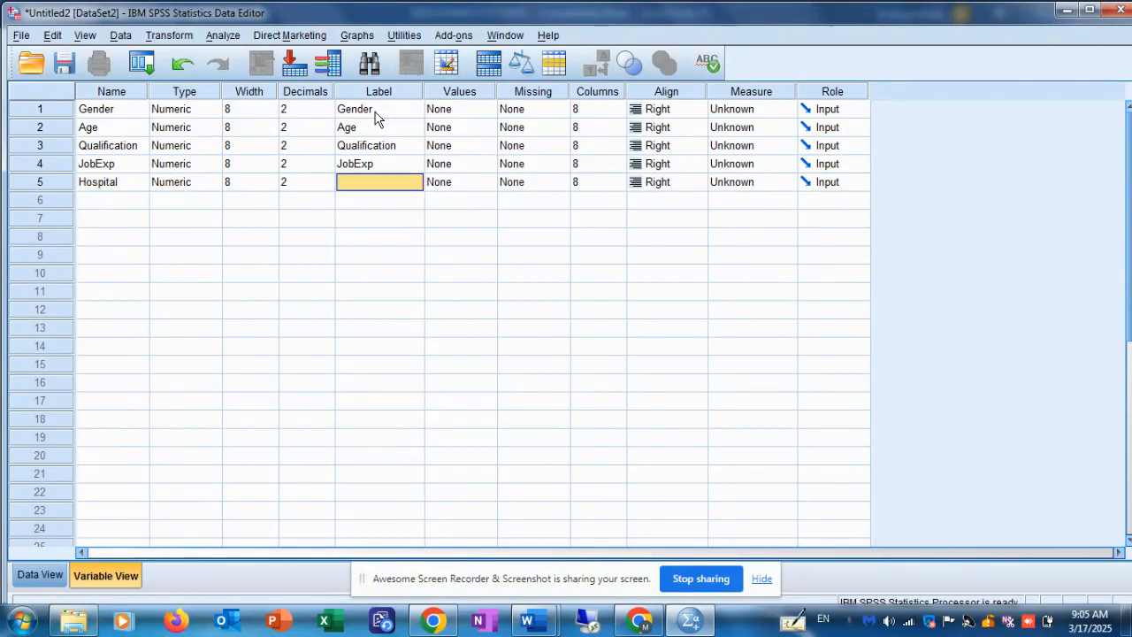
{"action": "type", "text": "Hospital"}
Step: Add a value label to the Gender variable that defines 1 as "Male"
{"action": "key", "text": "Up"}
{"action": "key", "text": "Up"}
{"action": "key", "text": "Up"}
{"action": "key", "text": "Up"}
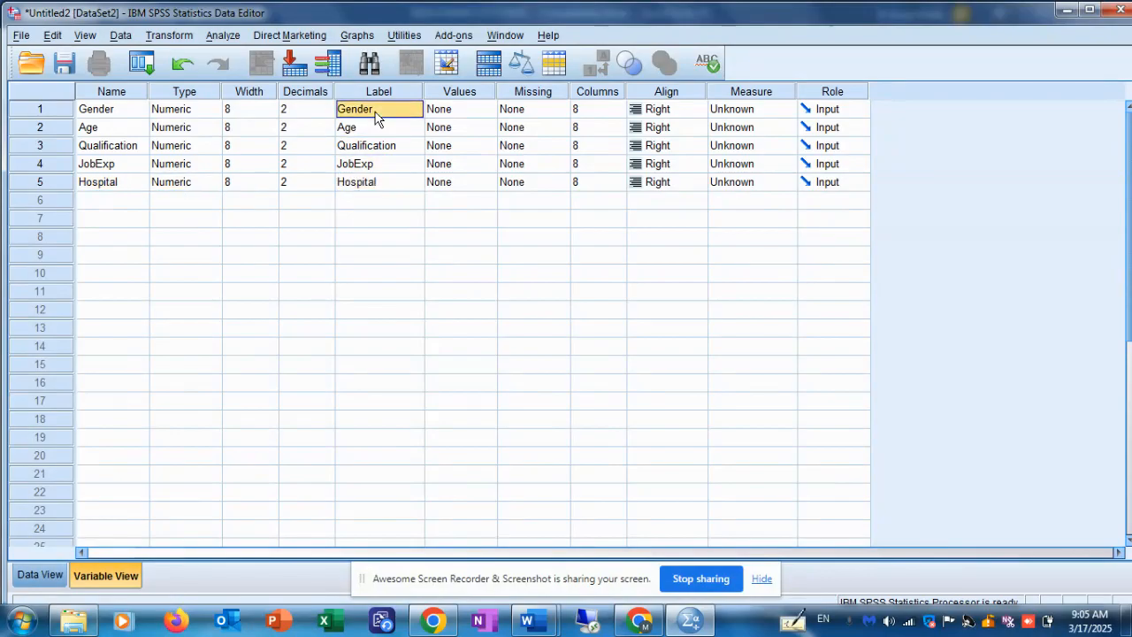
{"action": "key", "text": "Right"}
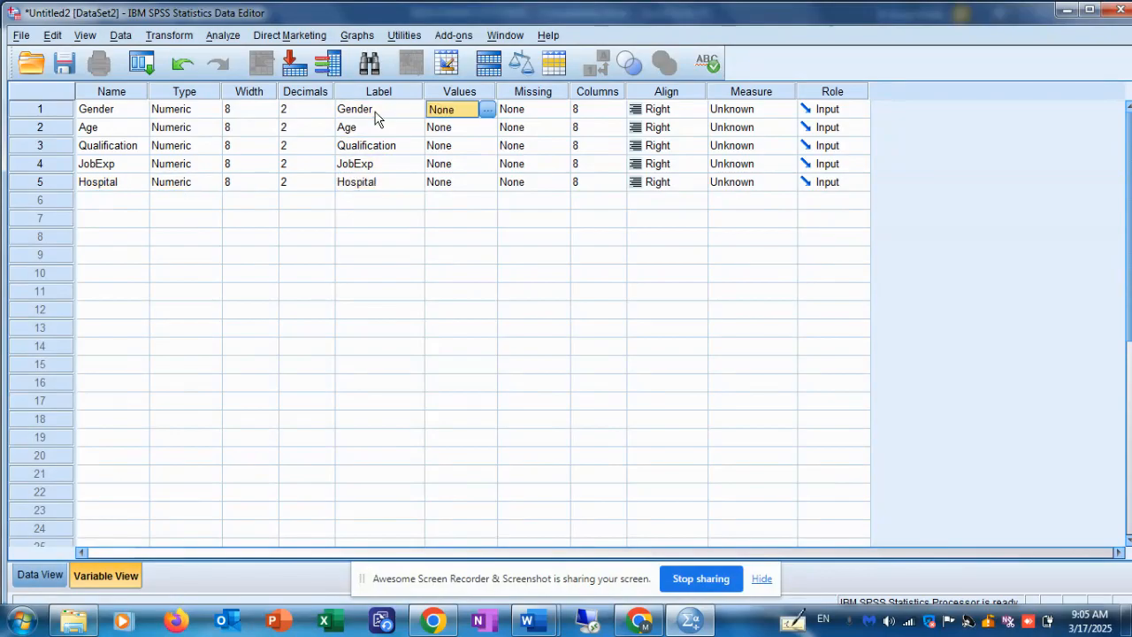
{"action": "left_click", "coordinate": [488, 109]}
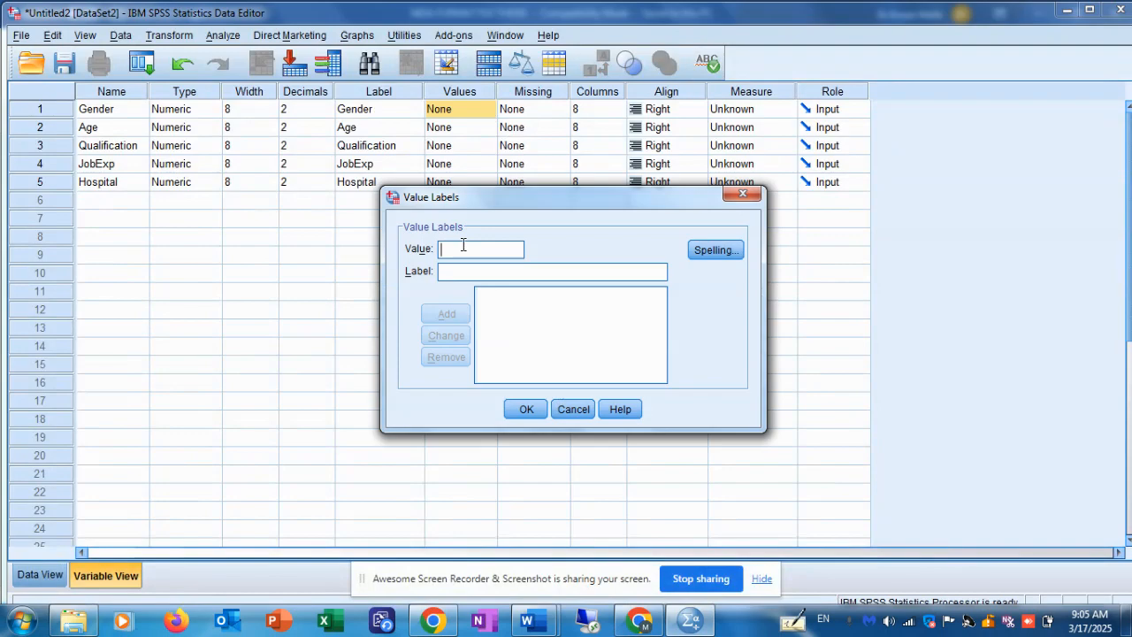
{"action": "type", "text": "1"}
{"action": "left_click", "coordinate": [458, 271]}
{"action": "type", "text": "M"}
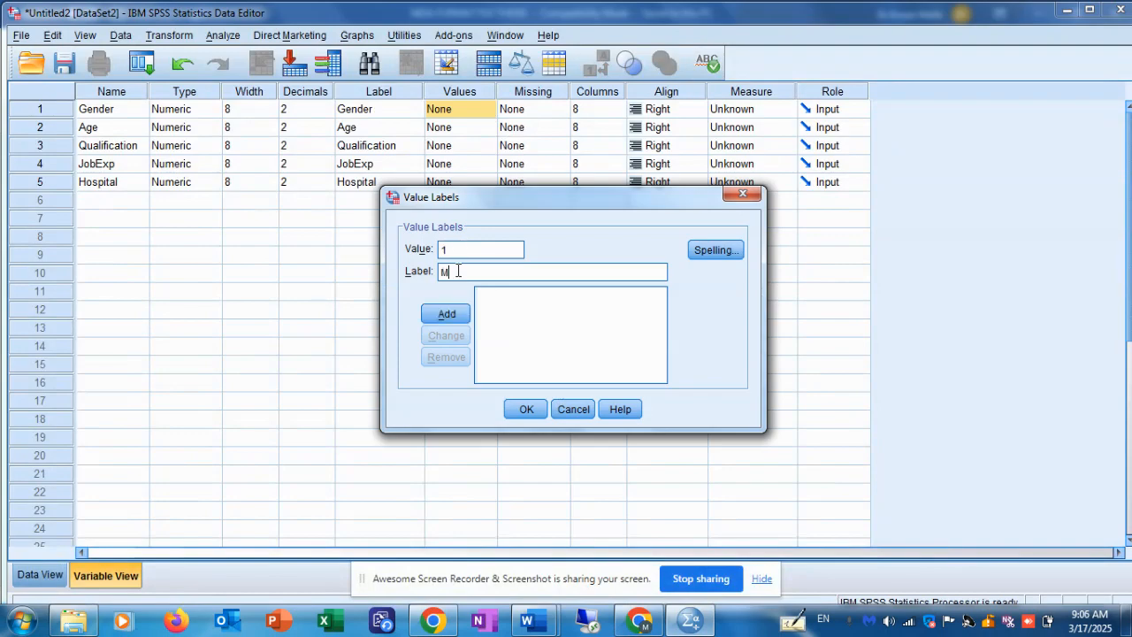
{"action": "type", "text": "ale"}
{"action": "left_click", "coordinate": [452, 313]}
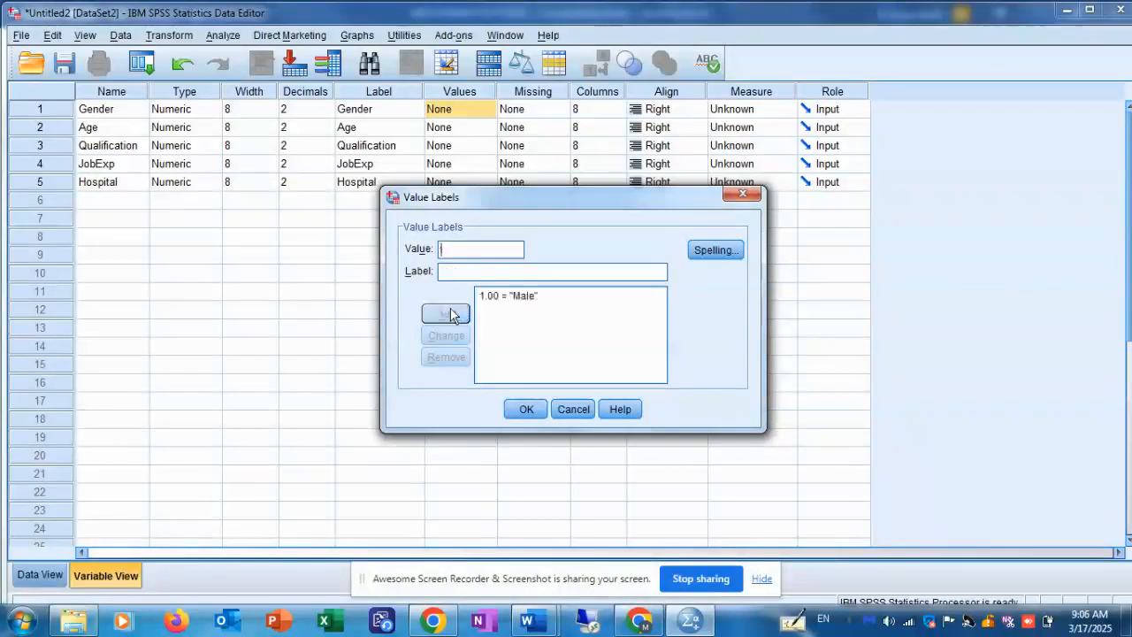
Step: Add the value label 2 = "Female" for Gender and apply the value labels
{"action": "left_click", "coordinate": [456, 251]}
{"action": "type", "text": "2"}
{"action": "left_click", "coordinate": [455, 273]}
{"action": "type", "text": "Female"}
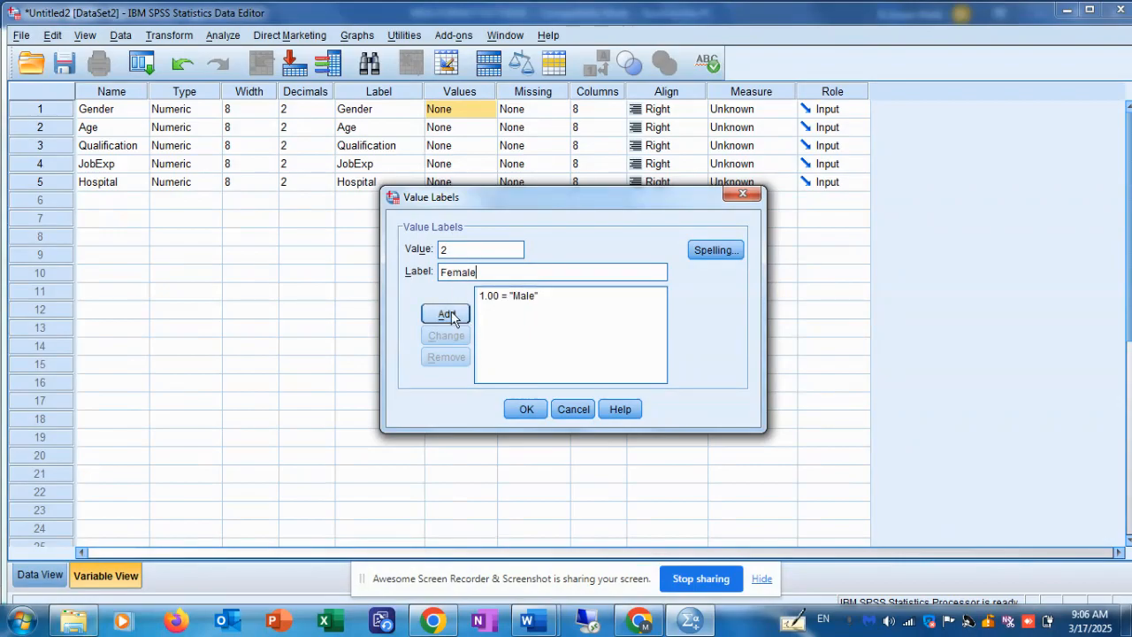
{"action": "left_click", "coordinate": [447, 315]}
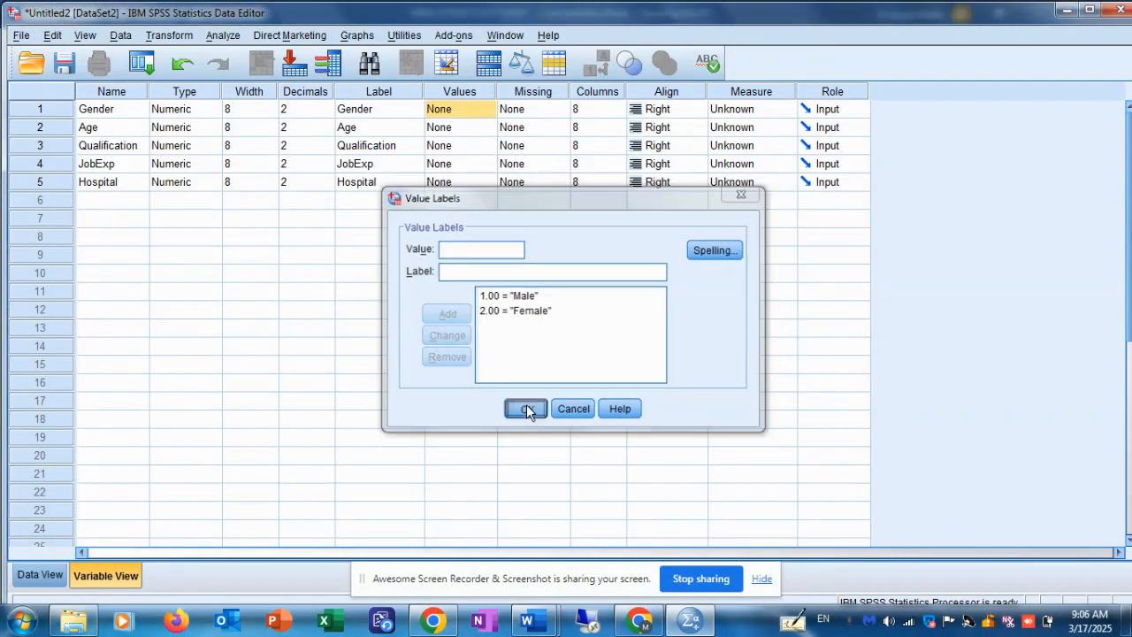
{"action": "left_click", "coordinate": [528, 410]}
Step: Check the Age question in the Word thesis questionnaire and view the Age variable's value label settings without defining any
{"action": "key", "text": "alt+Tab"}
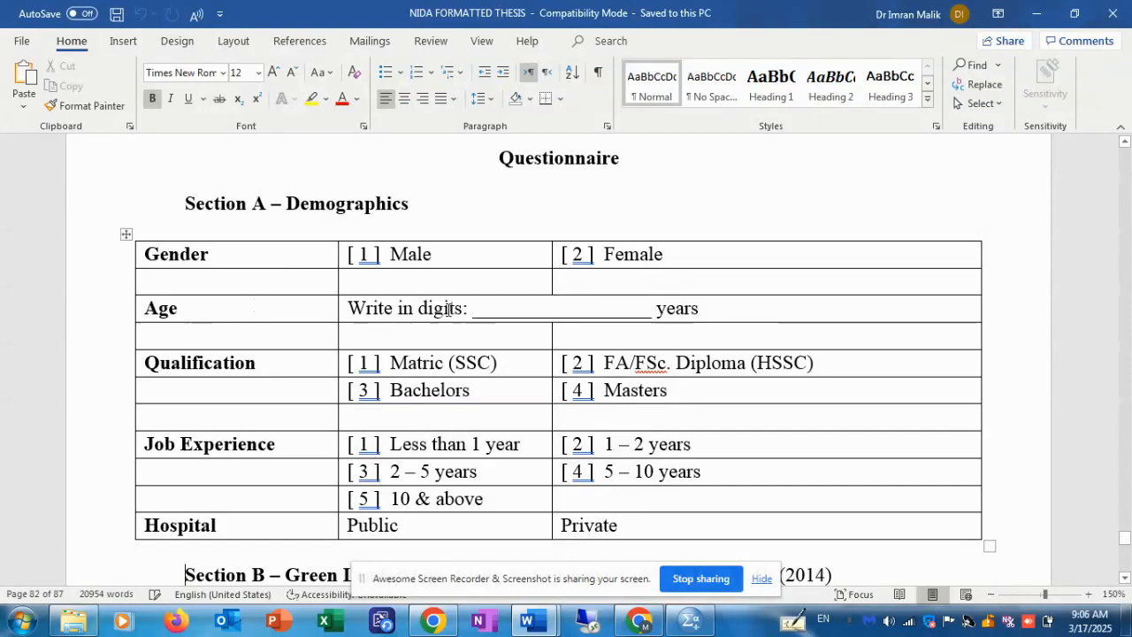
{"action": "key", "text": "alt+Tab"}
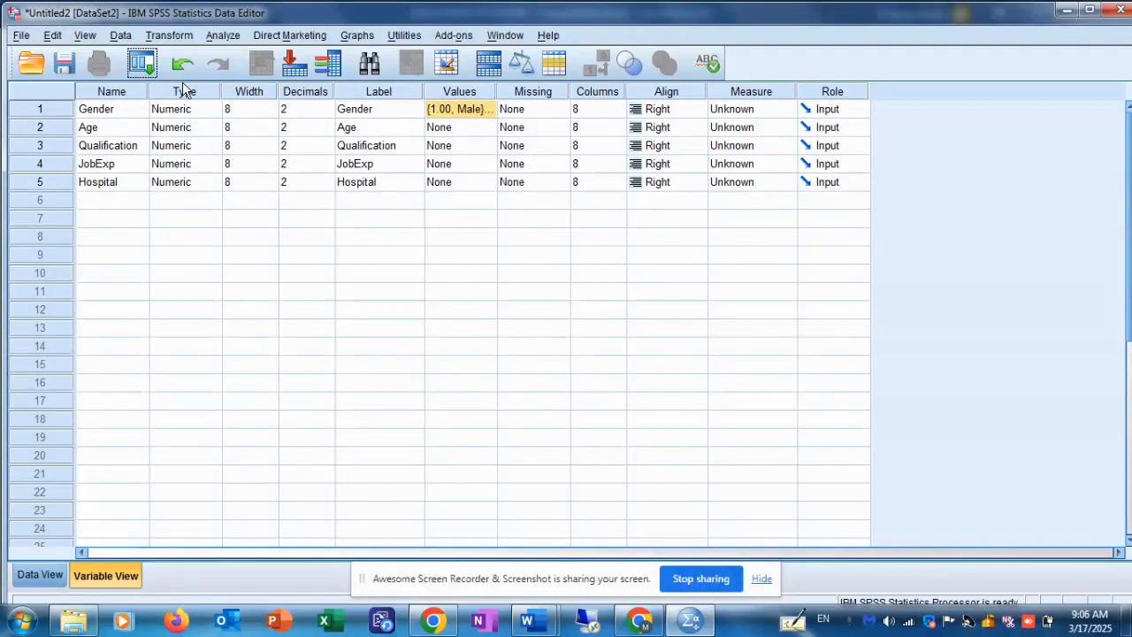
{"action": "left_click", "coordinate": [487, 128]}
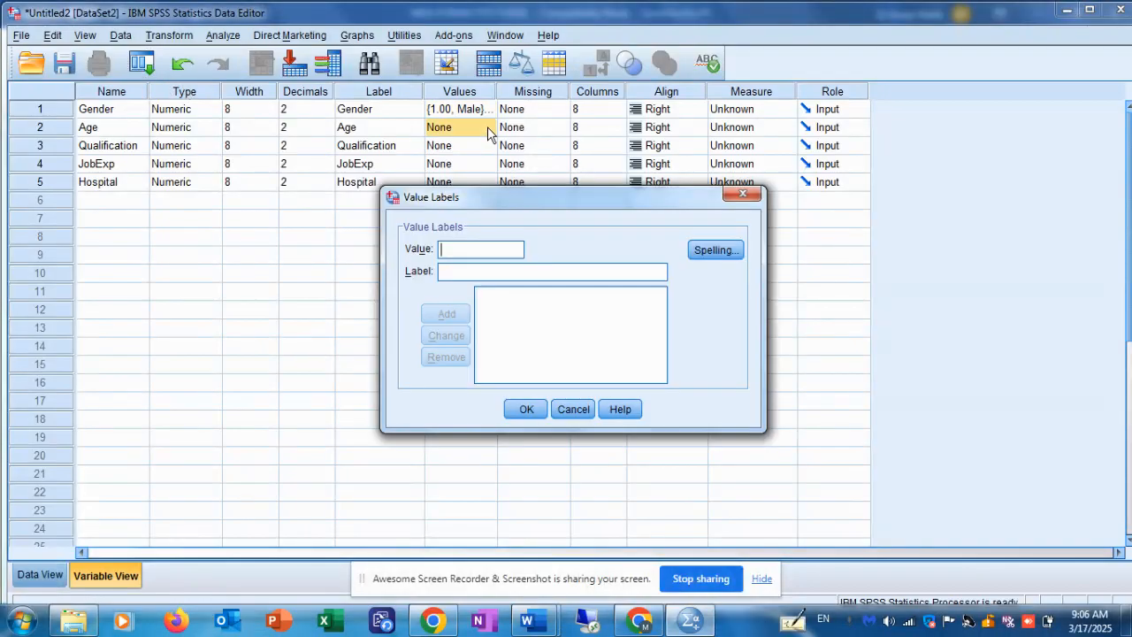
{"action": "left_click", "coordinate": [743, 194]}
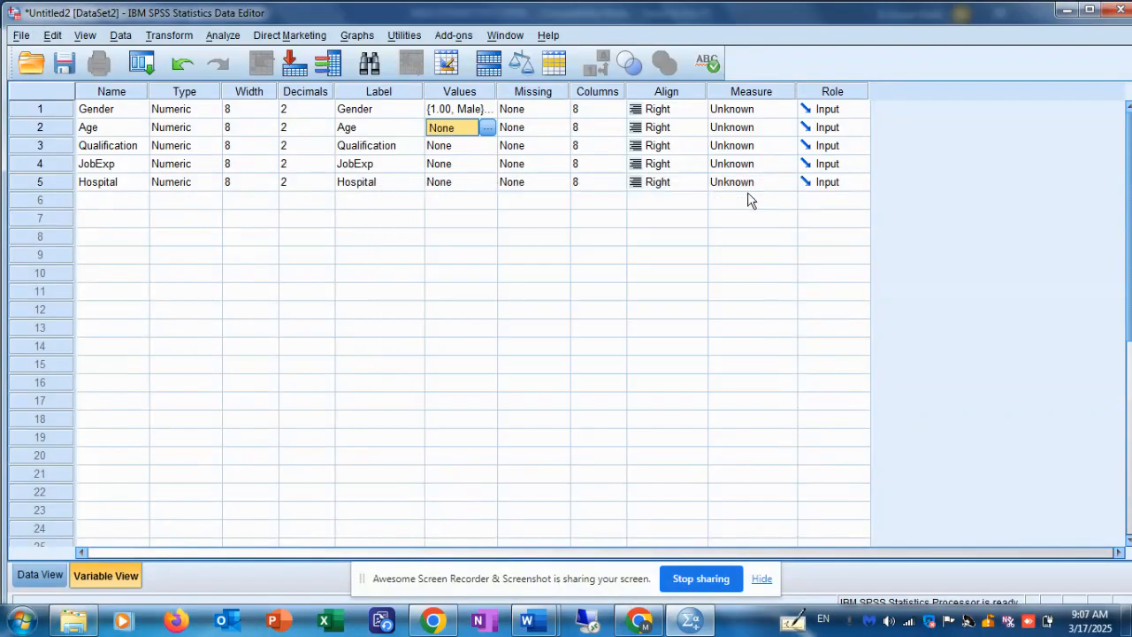
{"action": "key", "text": "alt+Tab"}
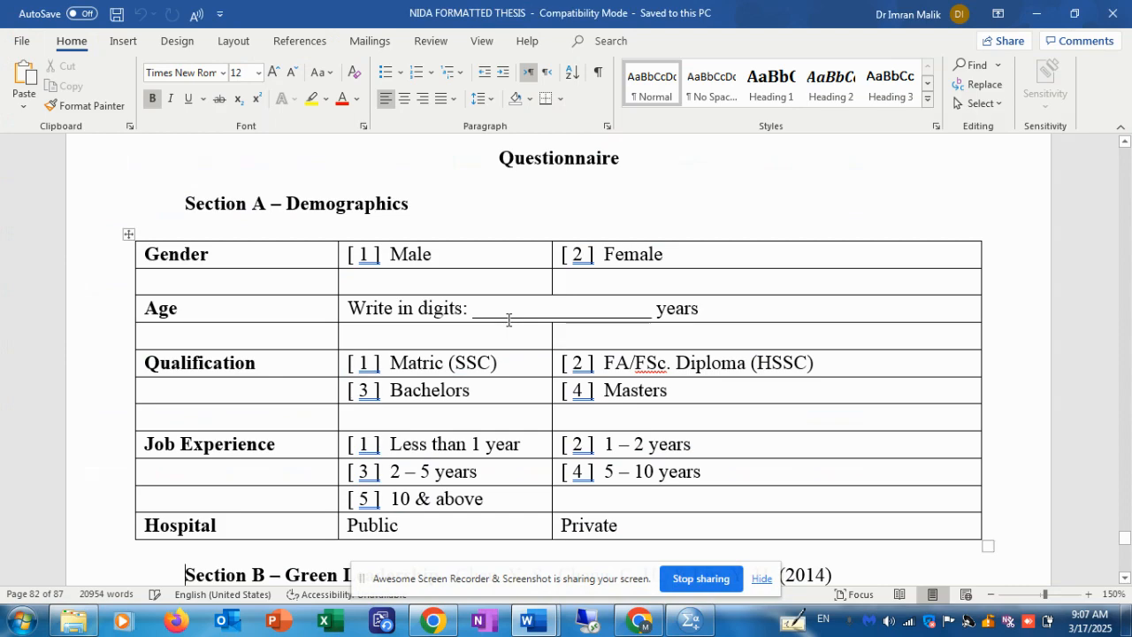
{"action": "key", "text": "alt+Tab"}
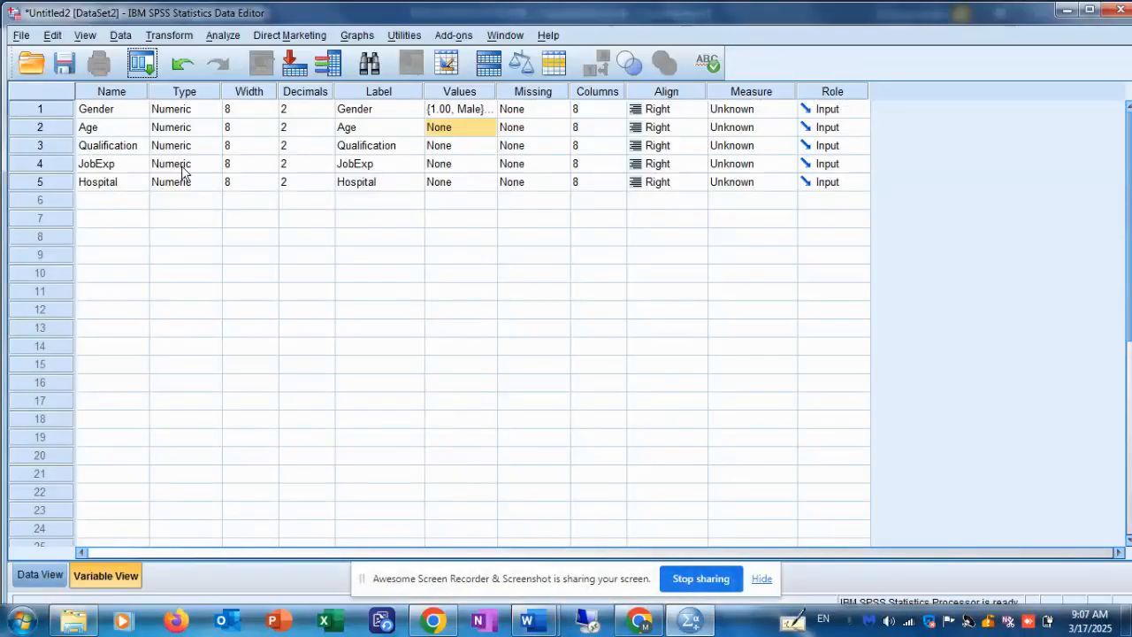
Step: Add the value labels 1 = "Matric" and 2 = "FSC" to the Qualification variable
{"action": "double_click", "coordinate": [491, 149]}
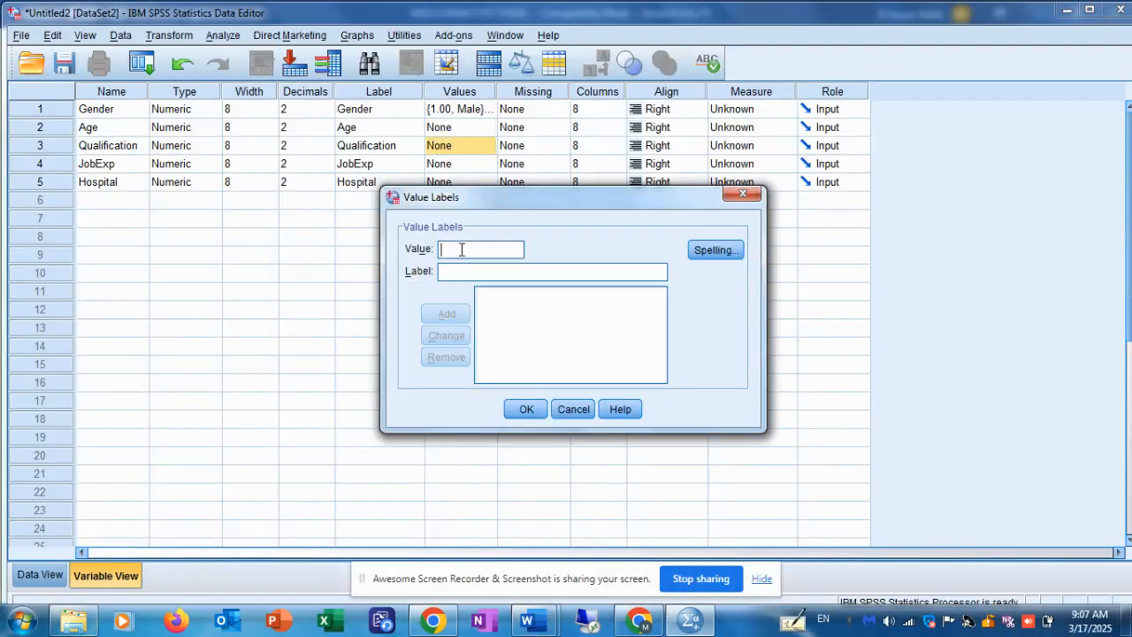
{"action": "type", "text": "1"}
{"action": "type", "text": "Matri"}
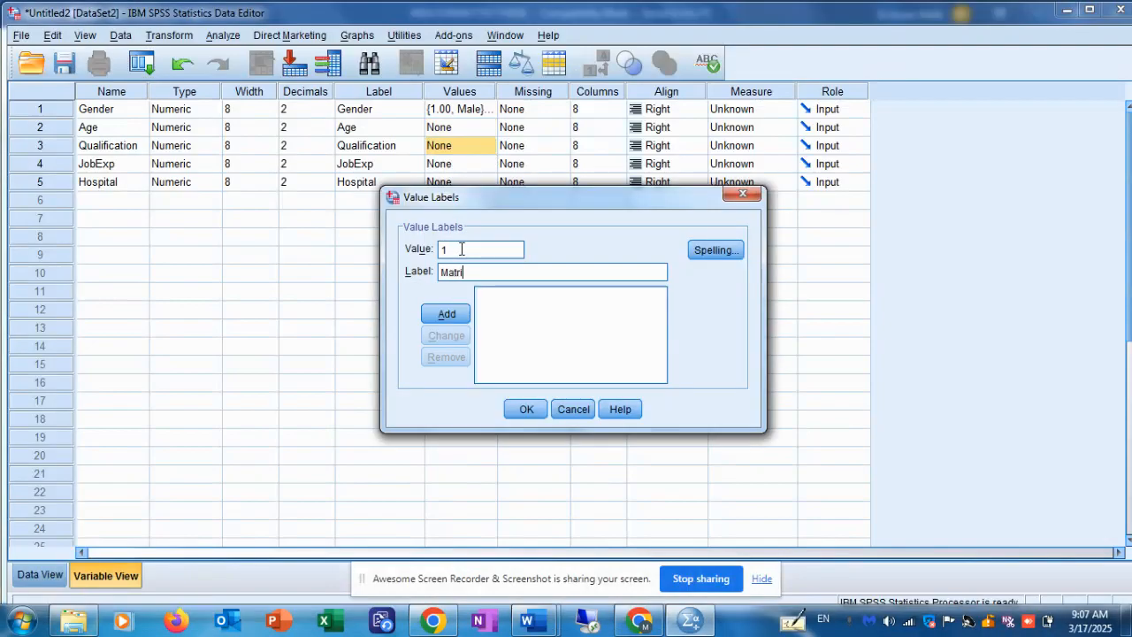
{"action": "type", "text": "c"}
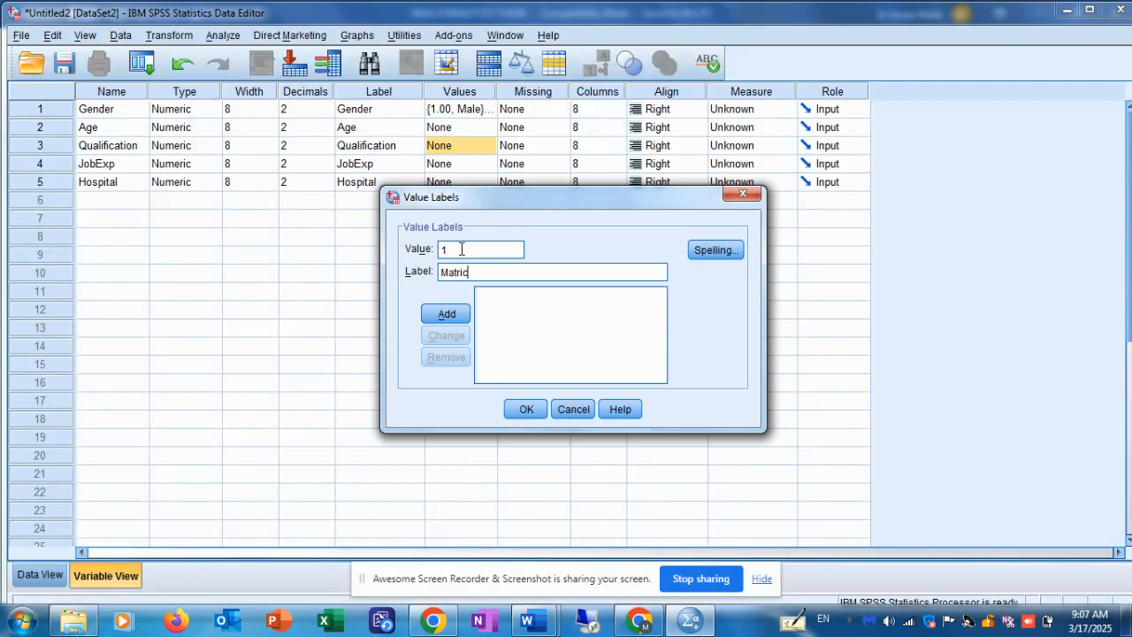
{"action": "left_click", "coordinate": [444, 314]}
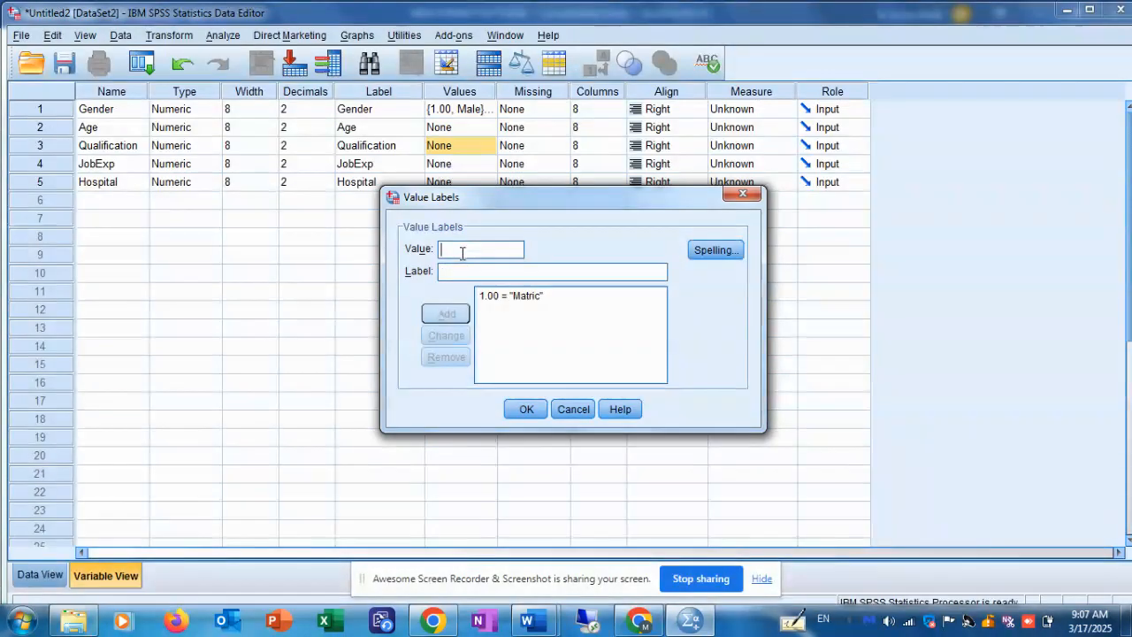
{"action": "type", "text": "2"}
{"action": "type", "text": "FSC"}
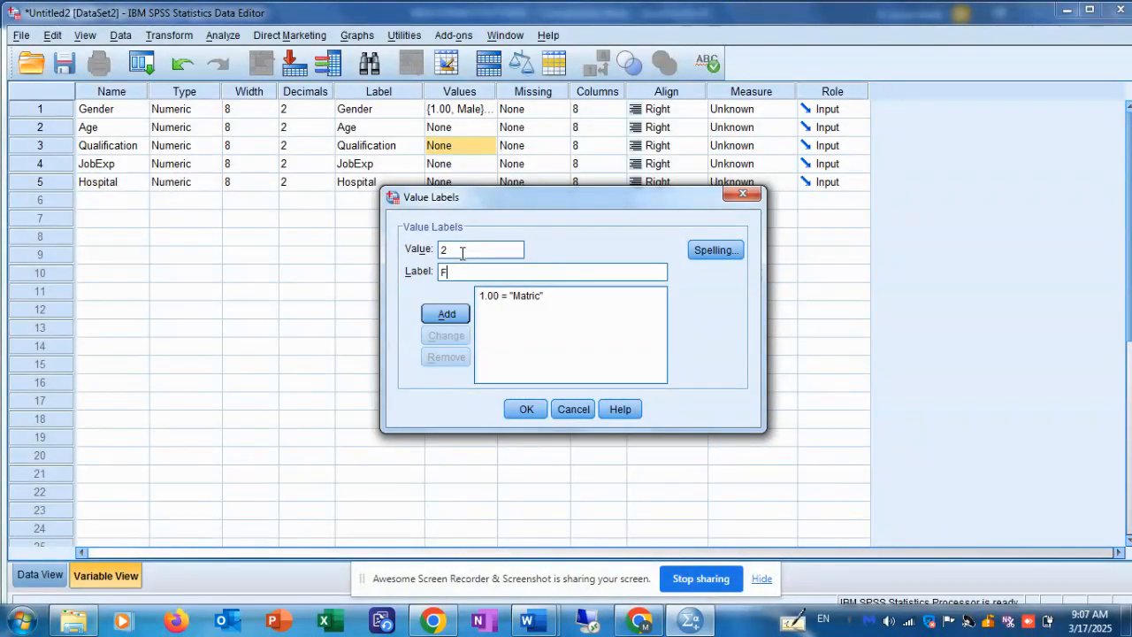
{"action": "left_click", "coordinate": [445, 314]}
Step: Add the value label 3 = "Bachelor" to the Qualification variable
{"action": "type", "text": "3"}
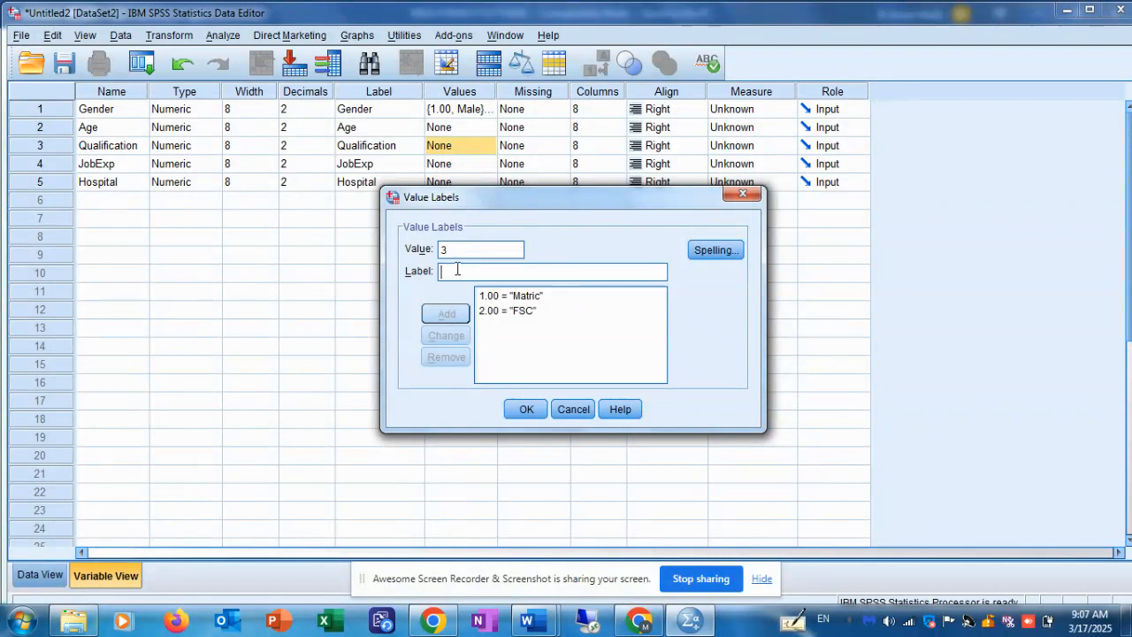
{"action": "left_click", "coordinate": [457, 270]}
{"action": "type", "text": "Bach"}
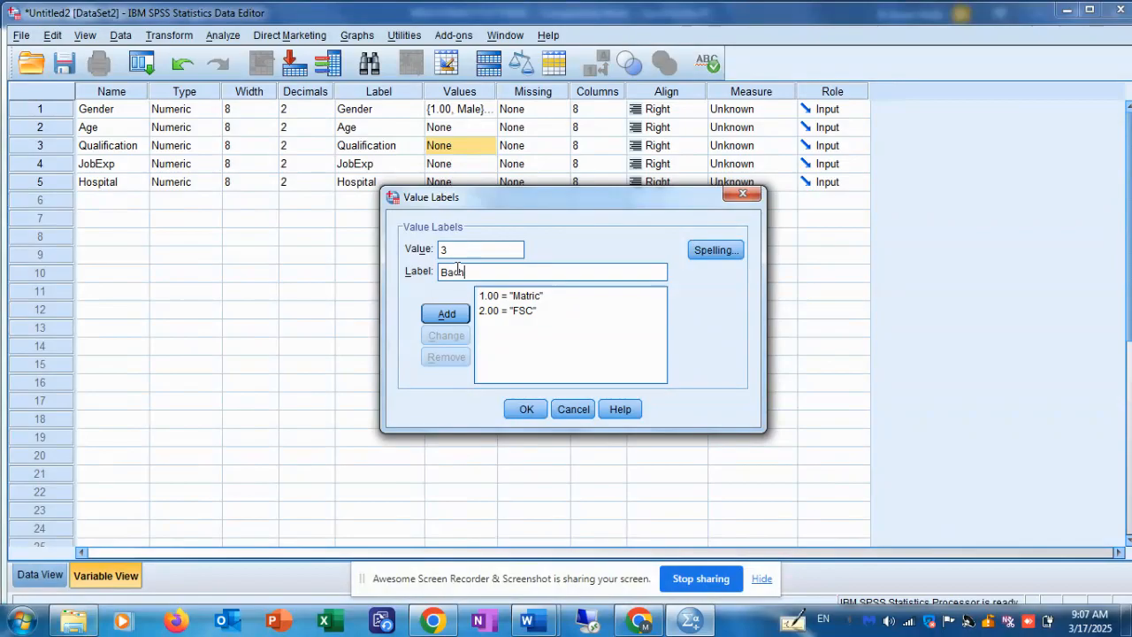
{"action": "type", "text": "elor"}
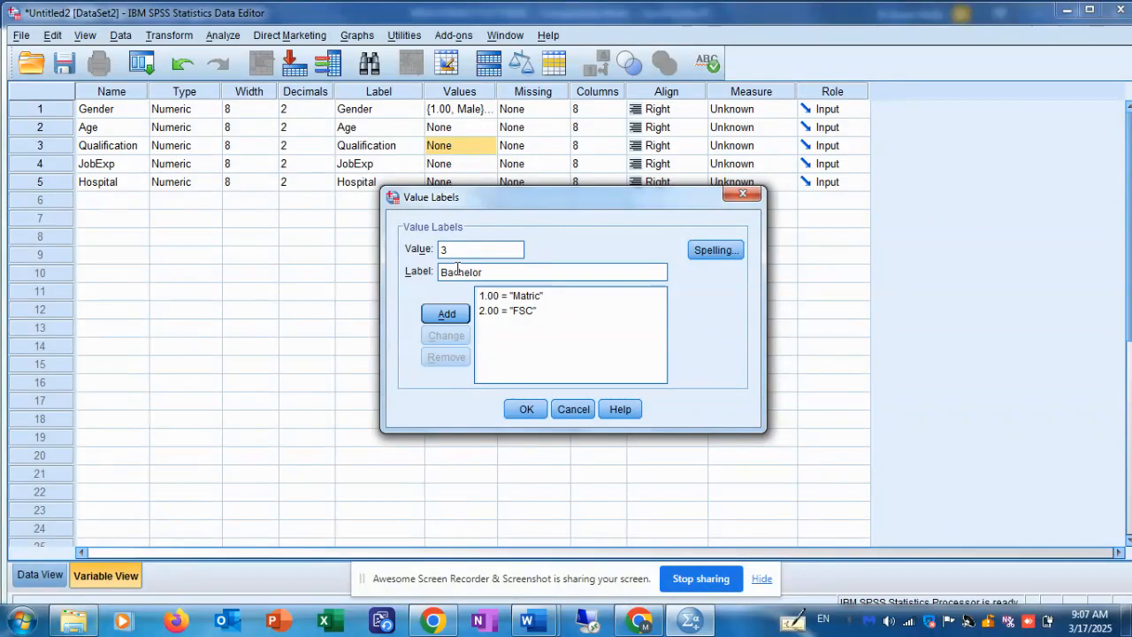
{"action": "left_click", "coordinate": [447, 313]}
Step: Add the value label 4 = "Masters" for Qualification and apply the value labels
{"action": "left_click", "coordinate": [455, 249]}
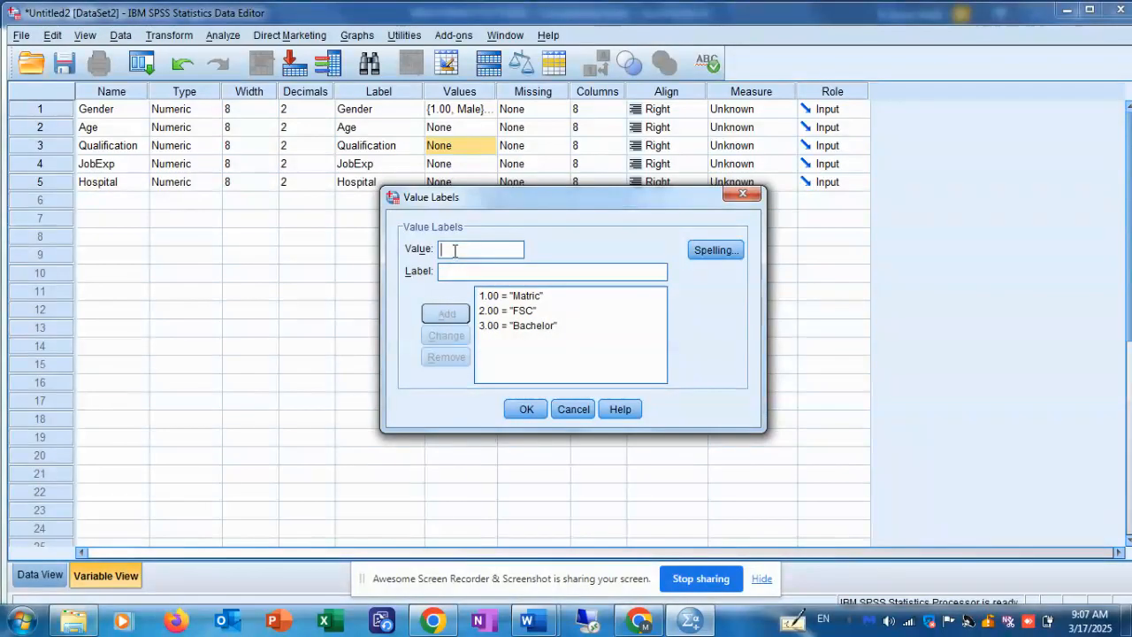
{"action": "type", "text": "4"}
{"action": "key", "text": "Tab"}
{"action": "type", "text": "Masters"}
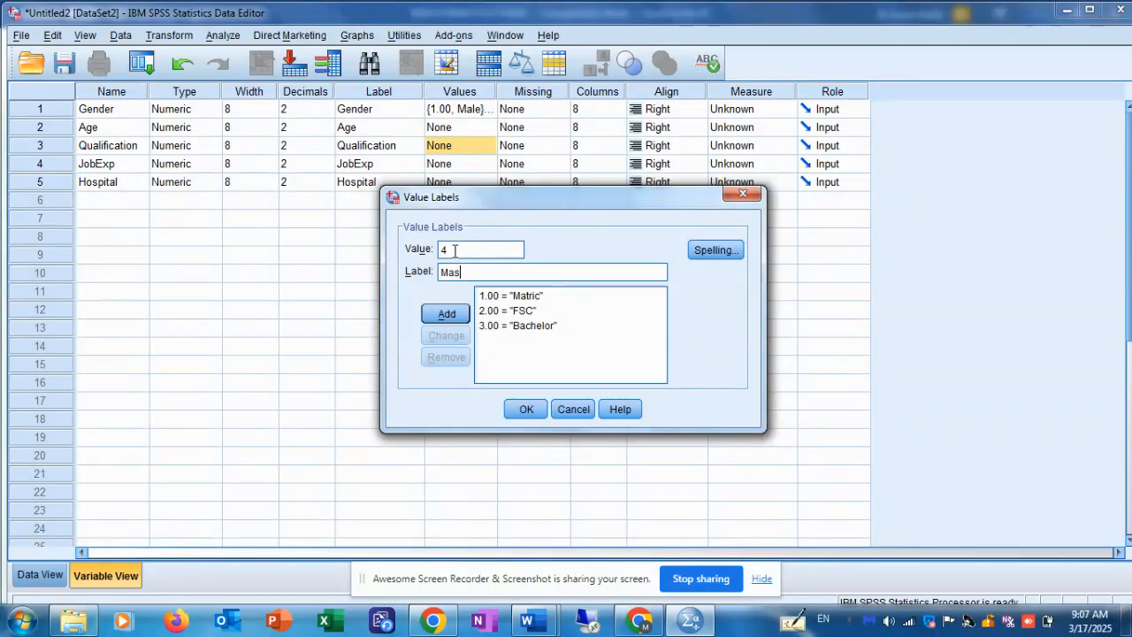
{"action": "left_click", "coordinate": [449, 313]}
{"action": "left_click", "coordinate": [527, 411]}
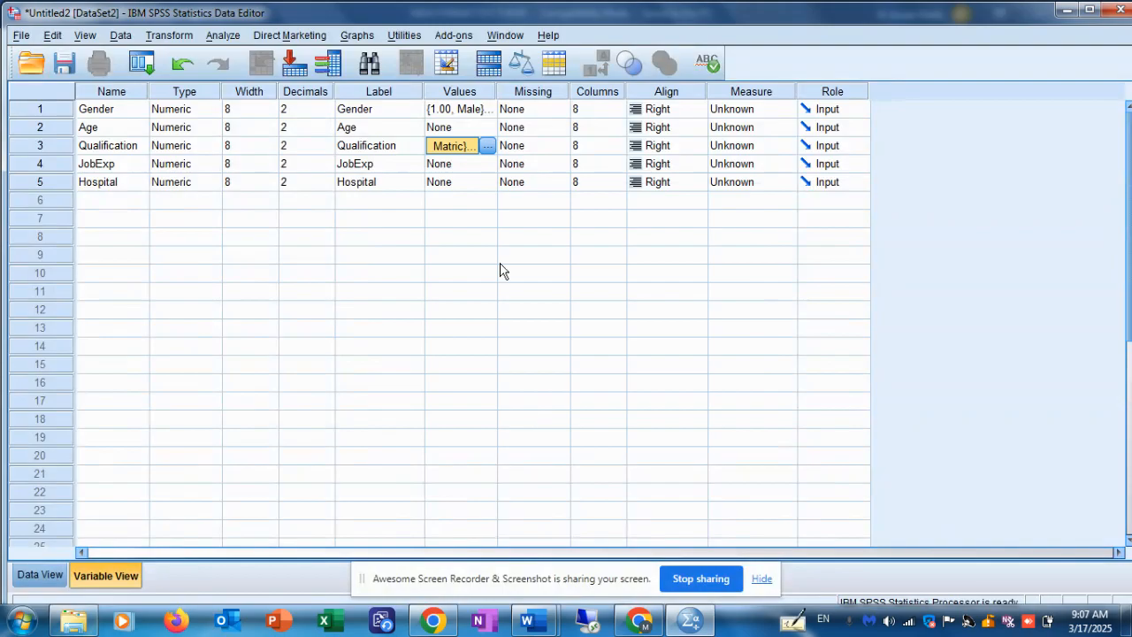
Step: Check the job experience categories in the Word questionnaire and add the value label 1 = "Less than 1 Year" to the JobExp variable
{"action": "key", "text": "alt+Tab"}
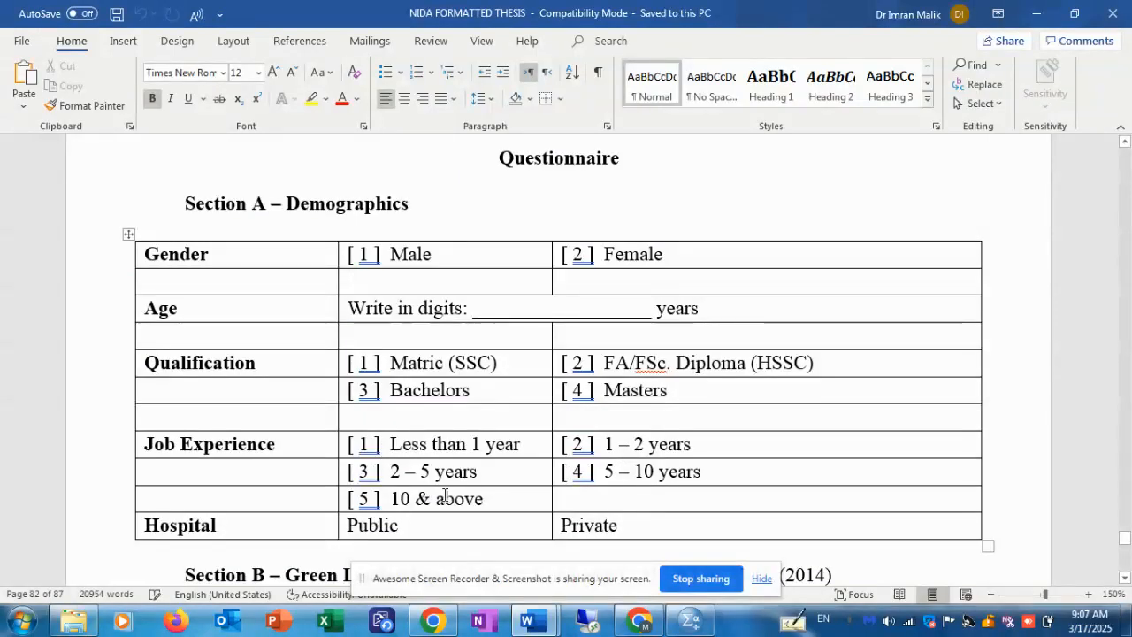
{"action": "key", "text": "alt+Tab"}
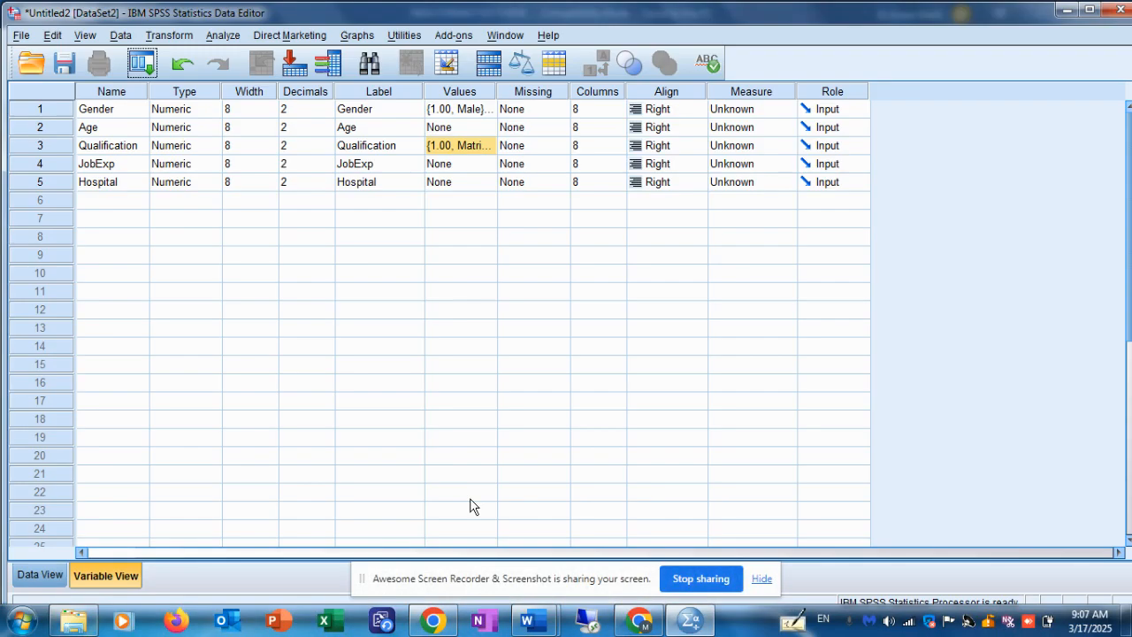
{"action": "left_click", "coordinate": [489, 167]}
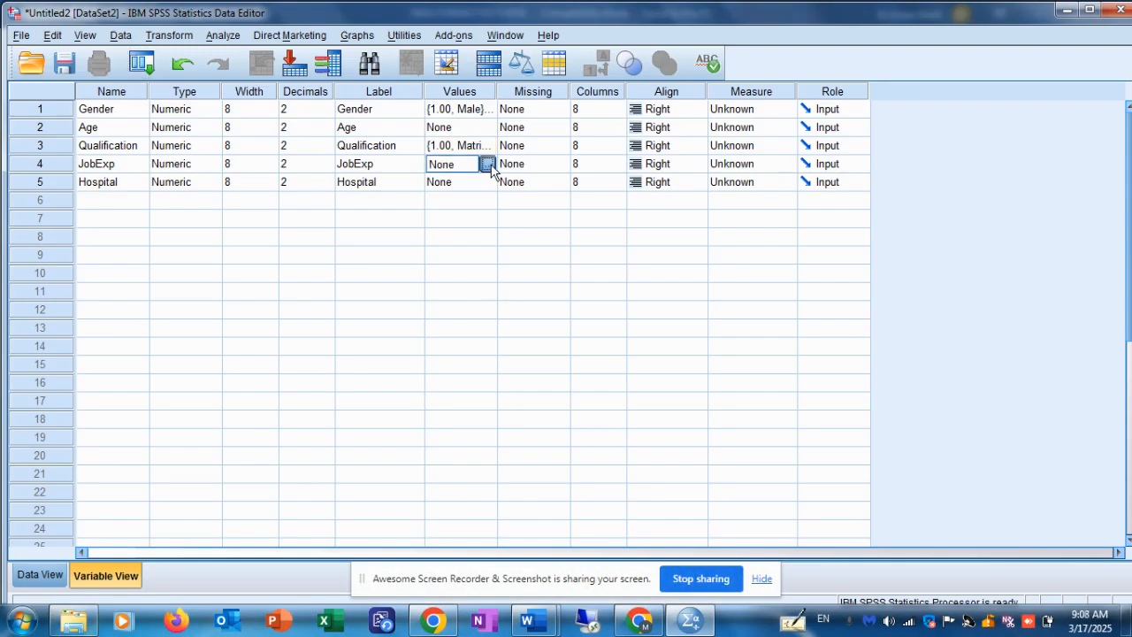
{"action": "left_click", "coordinate": [489, 166]}
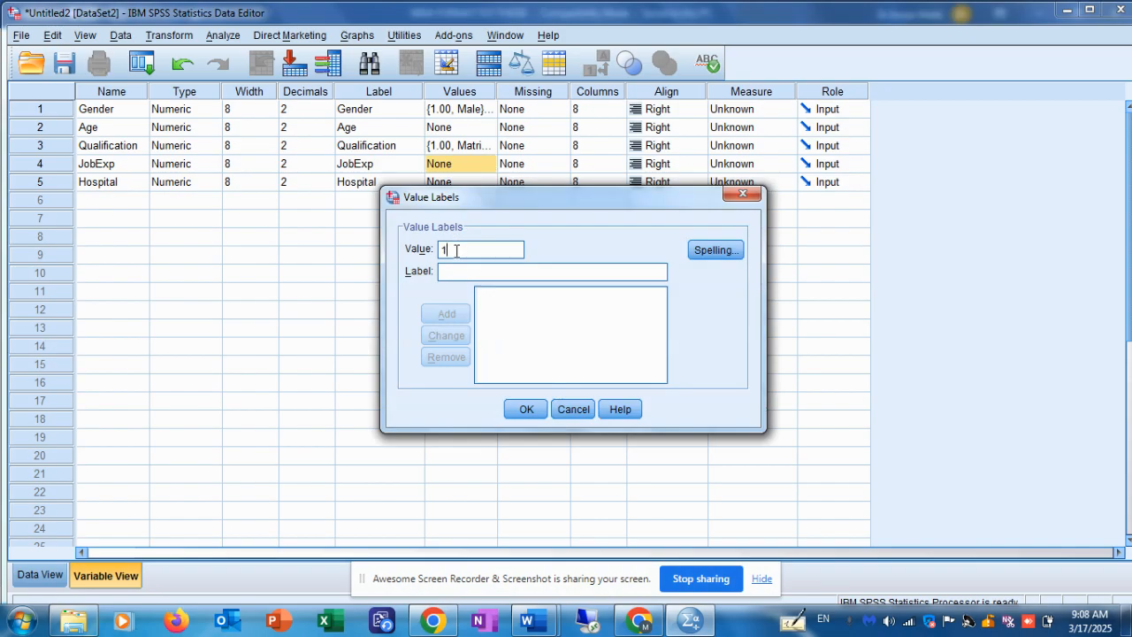
{"action": "type", "text": "Les"}
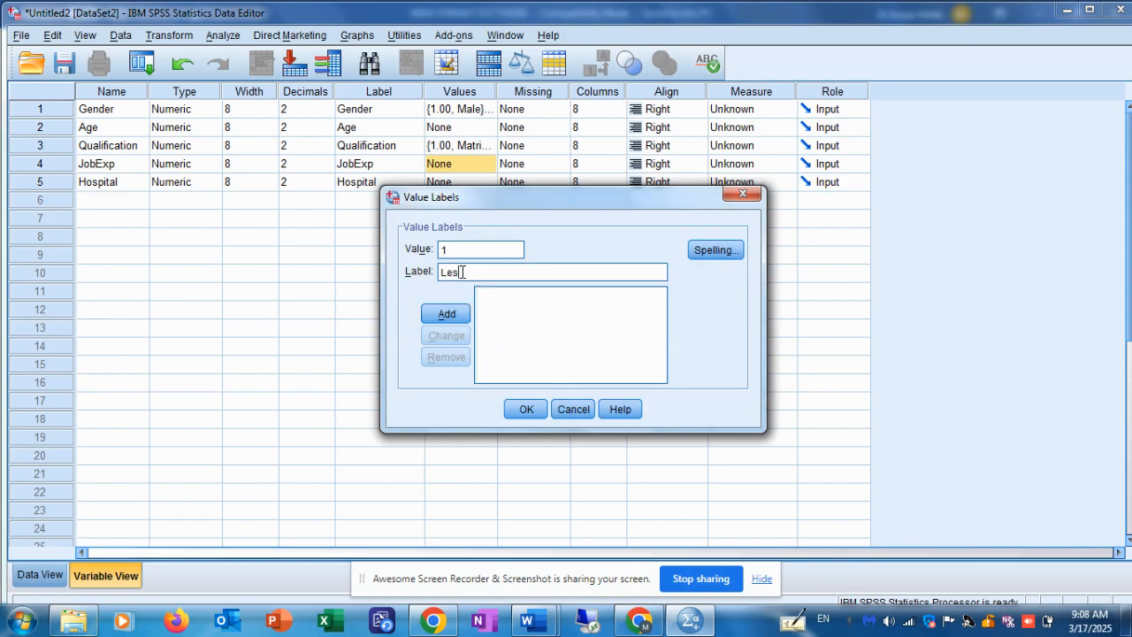
{"action": "type", "text": "s than 1 Year"}
{"action": "key", "text": "Return"}
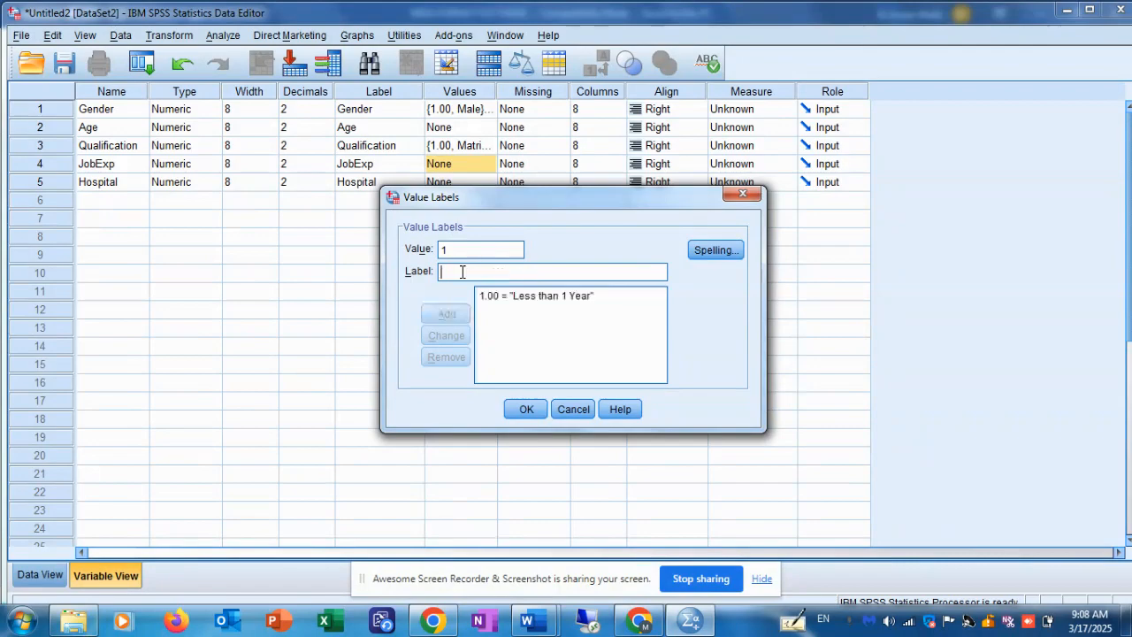
Step: Add the value labels 2 = "2-5 Years" and 3 = "5-7 years" to the JobExp variable
{"action": "type", "text": "2"}
{"action": "type", "text": "2-5 "}
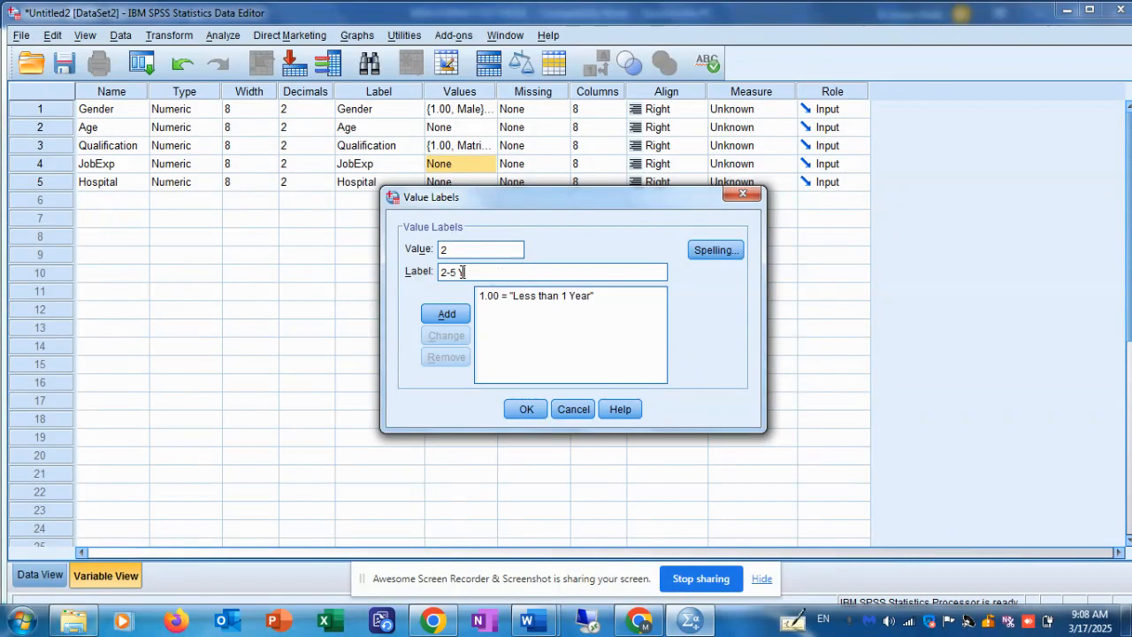
{"action": "type", "text": "Years"}
{"action": "key", "text": "Return"}
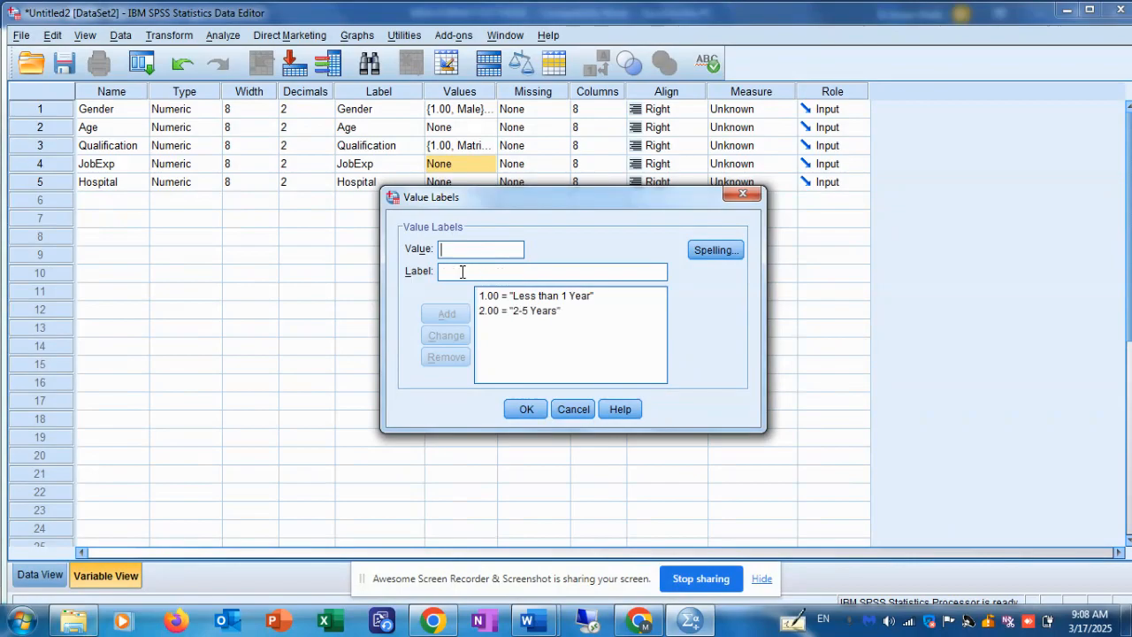
{"action": "type", "text": "3"}
{"action": "type", "text": "5"}
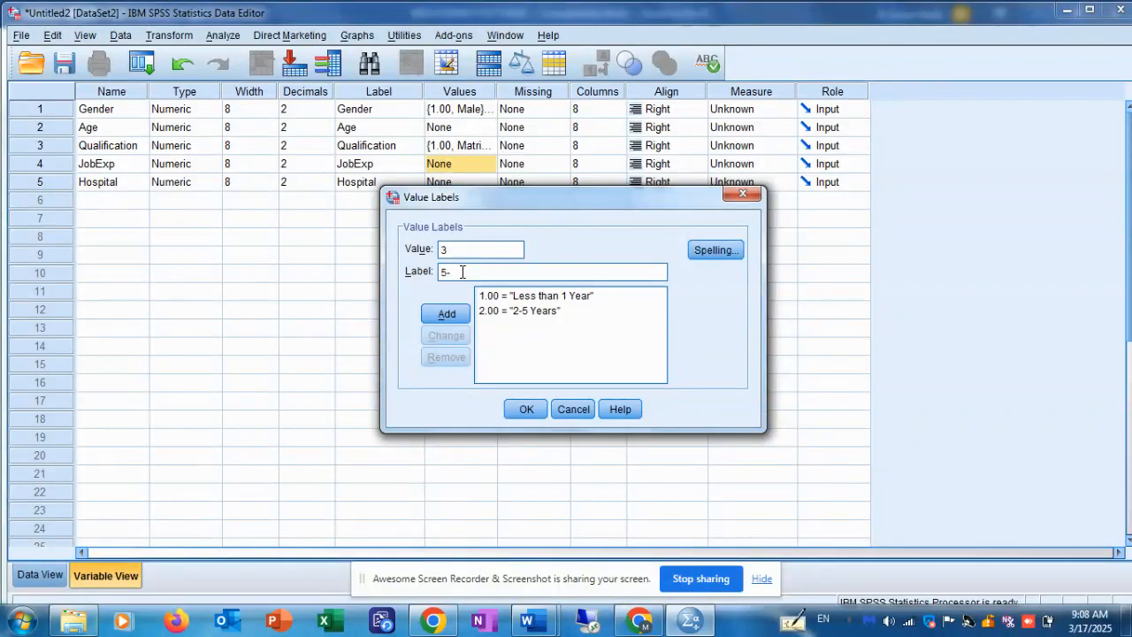
{"action": "type", "text": "7 years"}
{"action": "key", "text": "Return"}
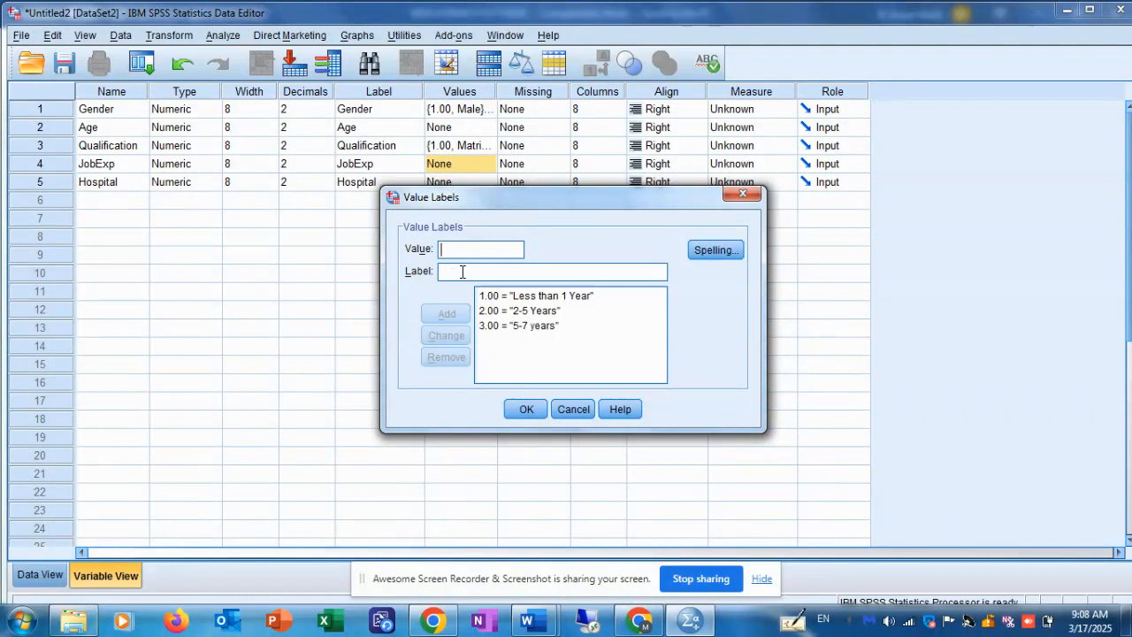
Step: Add the value label 4 = "7-10 years" for JobExp and apply the value labels
{"action": "type", "text": "4"}
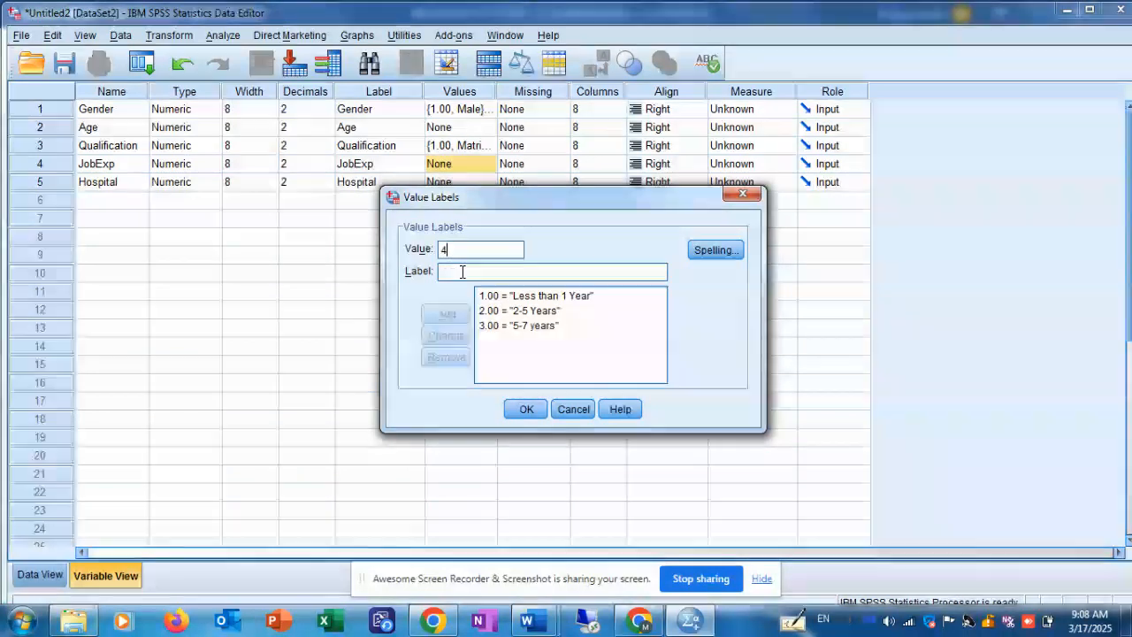
{"action": "left_click", "coordinate": [461, 271]}
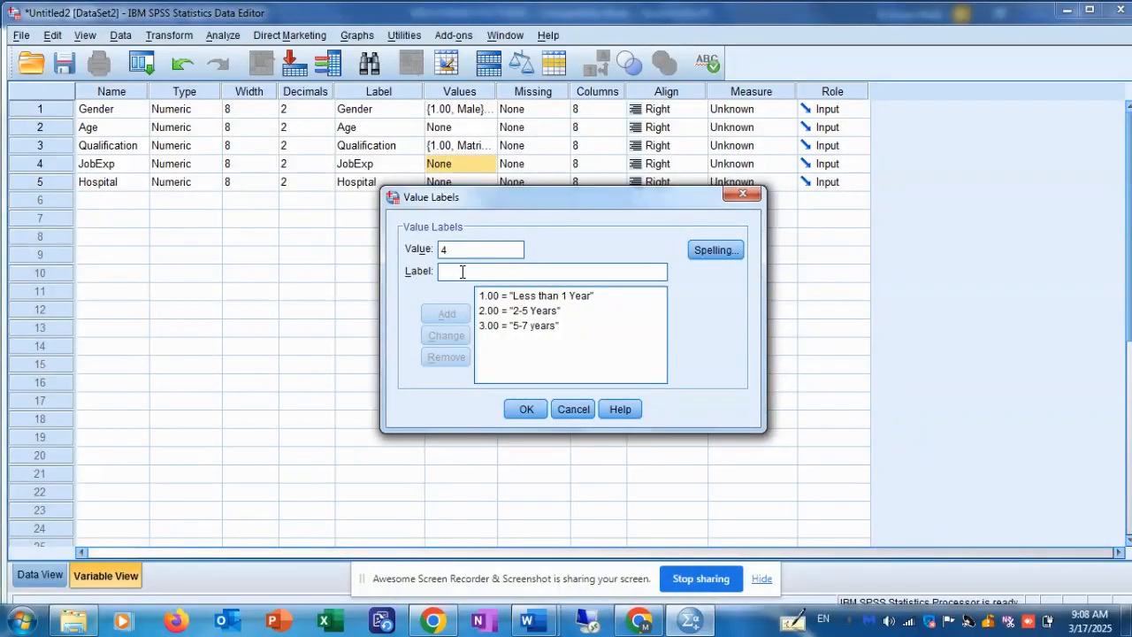
{"action": "type", "text": "7-10 years"}
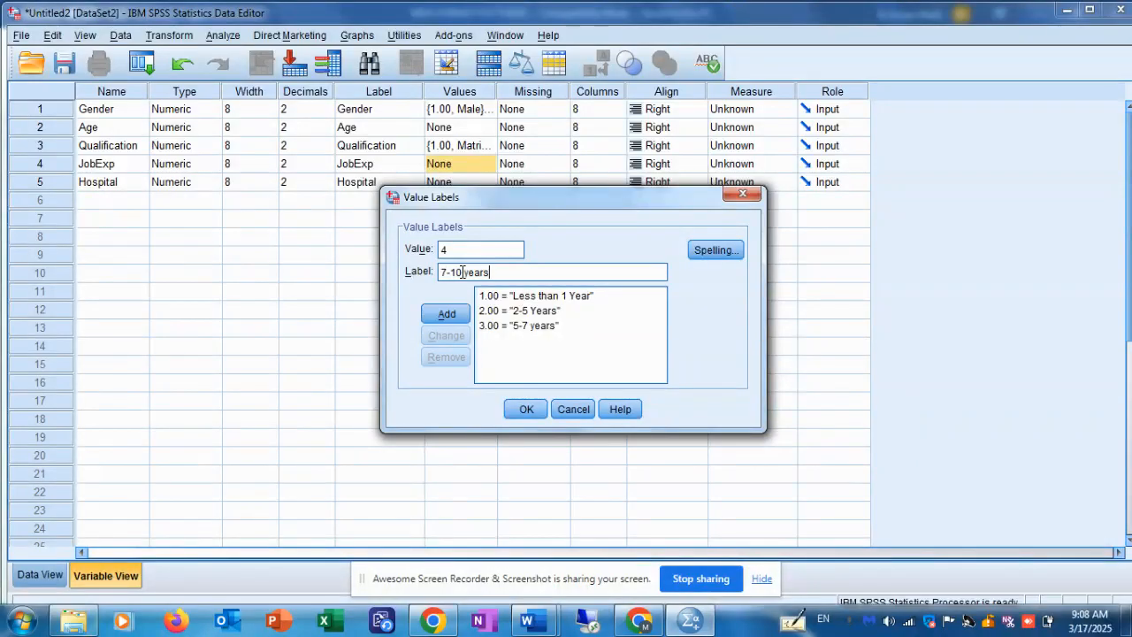
{"action": "key", "text": "Return"}
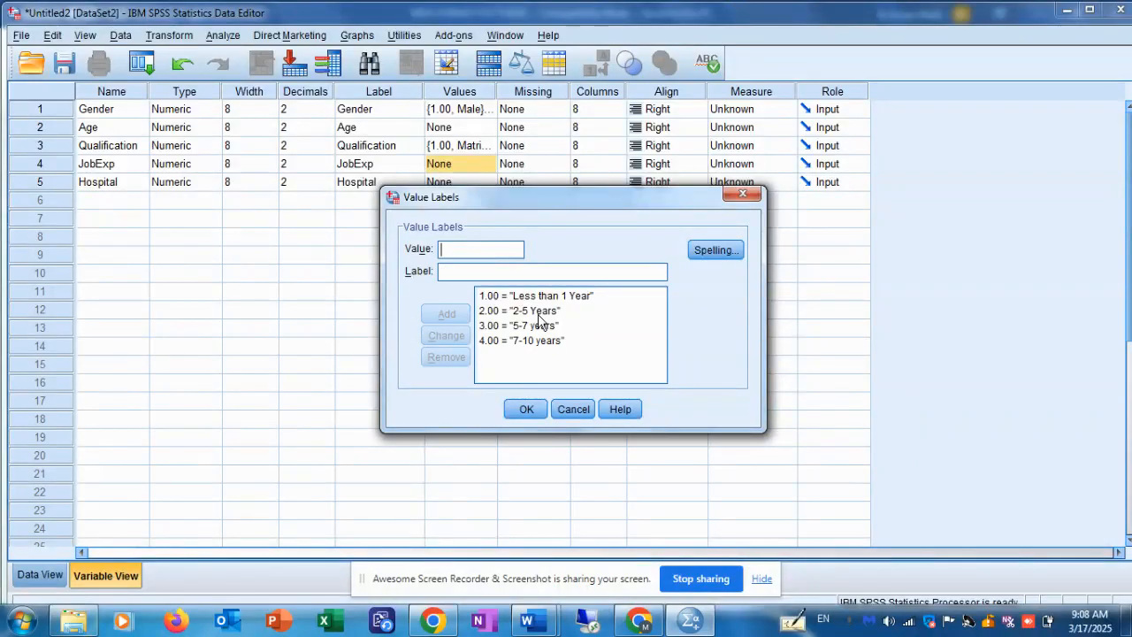
{"action": "left_click", "coordinate": [525, 409]}
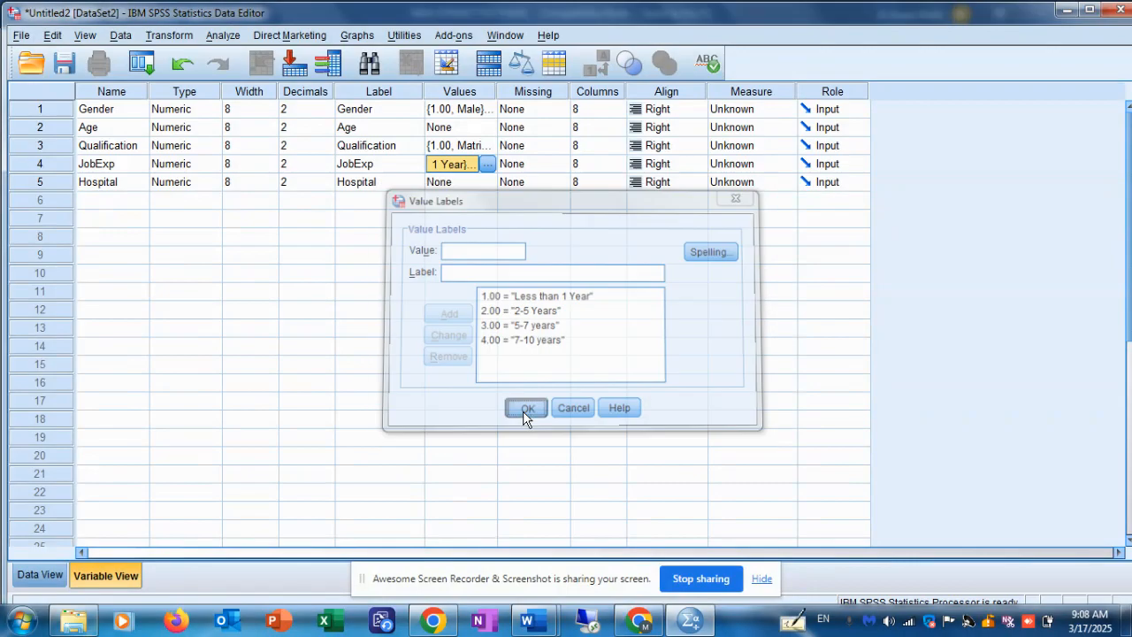
Step: Check the hospital categories in the Word questionnaire and give the Hospital variable the value labels 1 = "Public" and 2 = "Private"
{"action": "key", "text": "alt+Tab"}
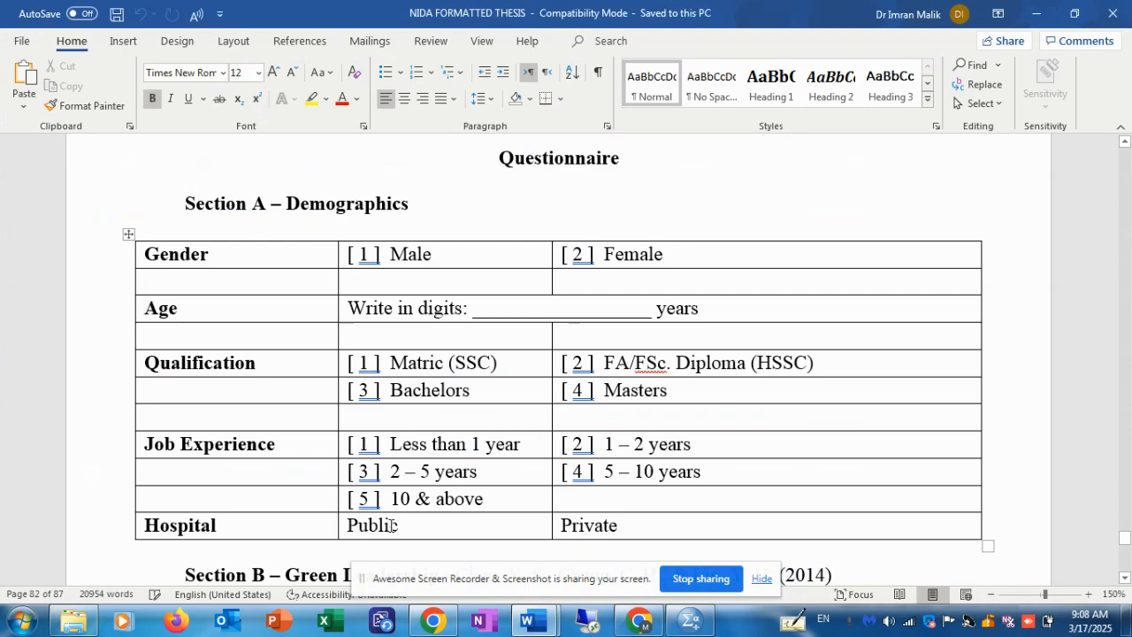
{"action": "key", "text": "alt+Tab"}
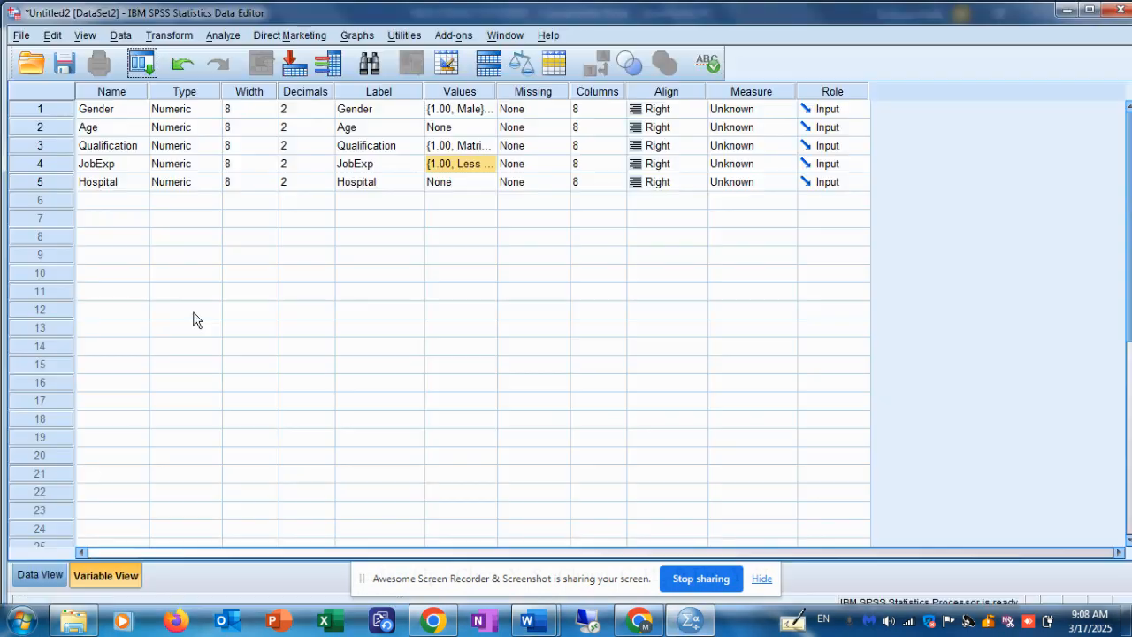
{"action": "double_click", "coordinate": [486, 183]}
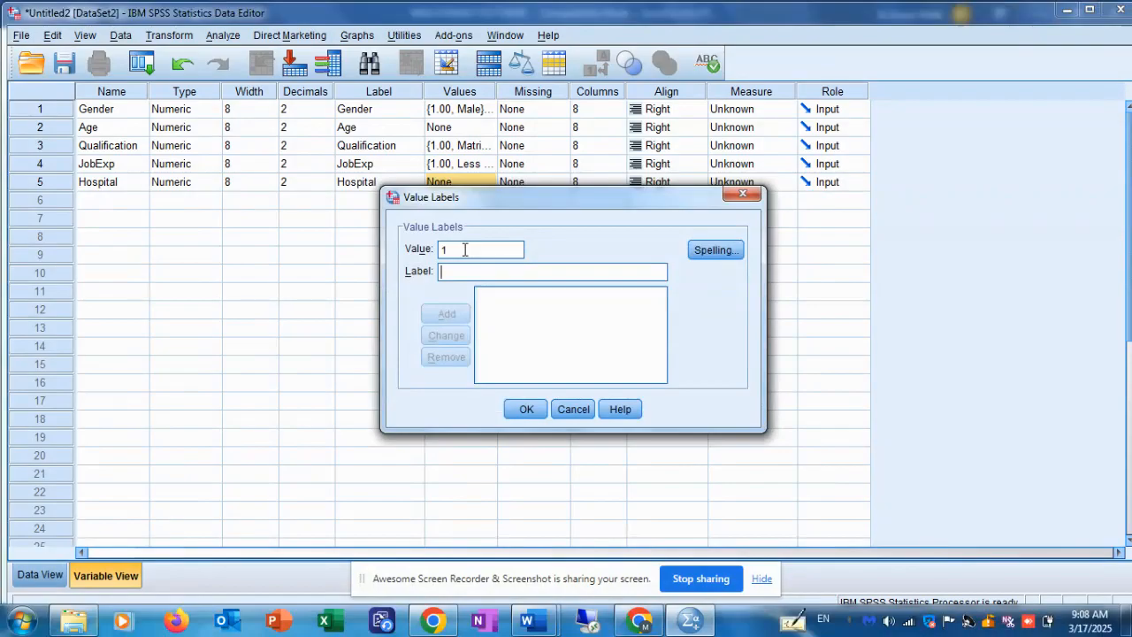
{"action": "type", "text": "Public"}
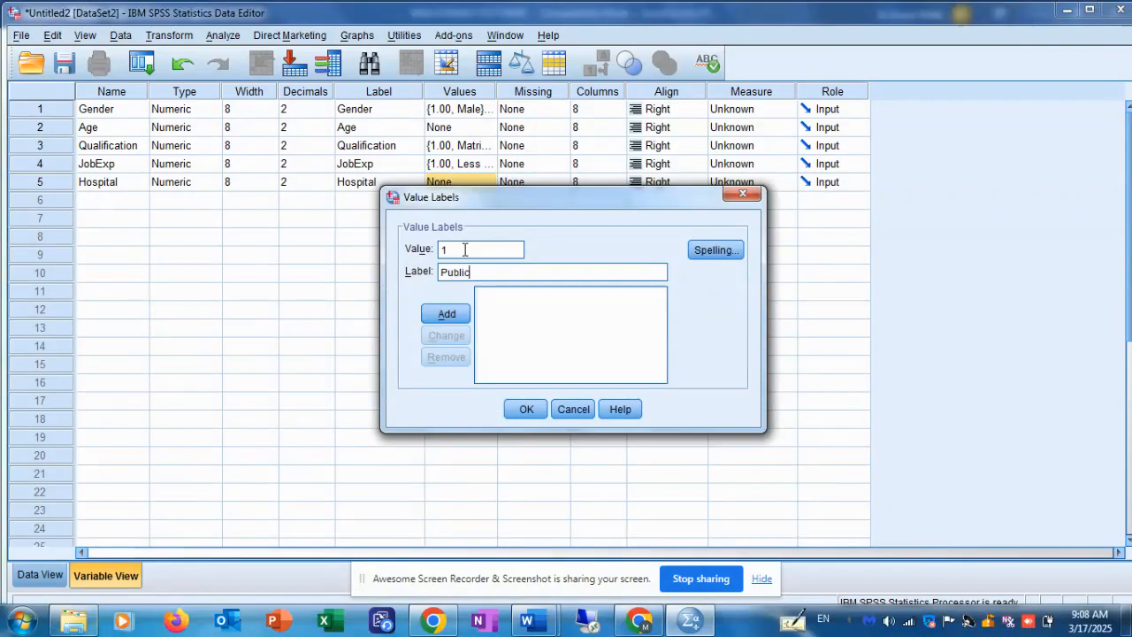
{"action": "key", "text": "Return"}
{"action": "type", "text": "2"}
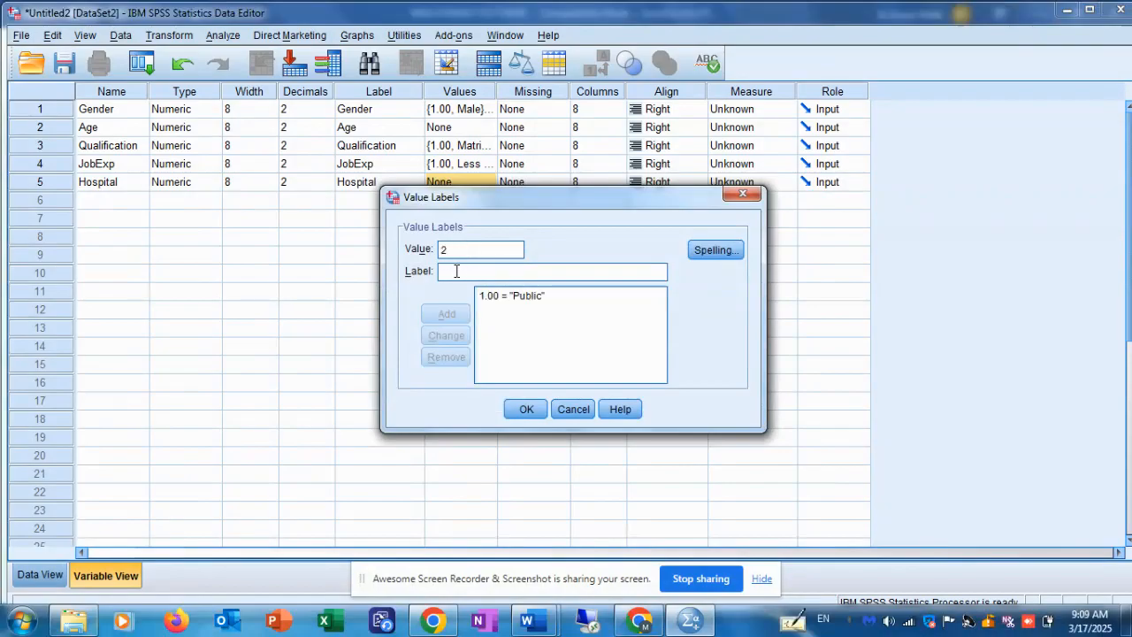
{"action": "type", "text": "Private"}
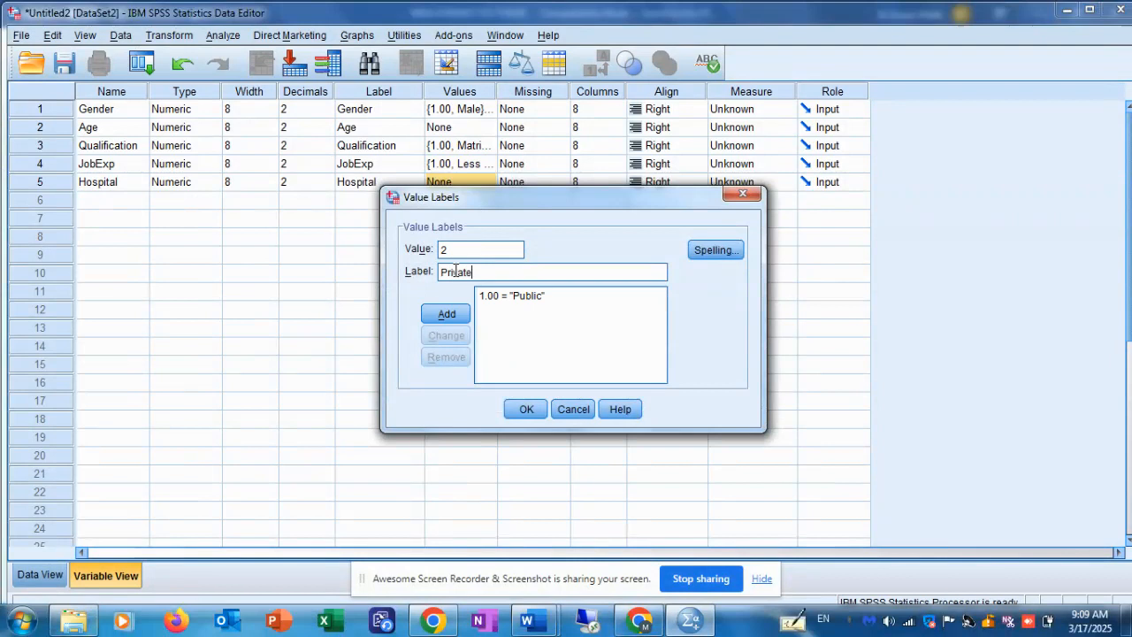
{"action": "key", "text": "Return"}
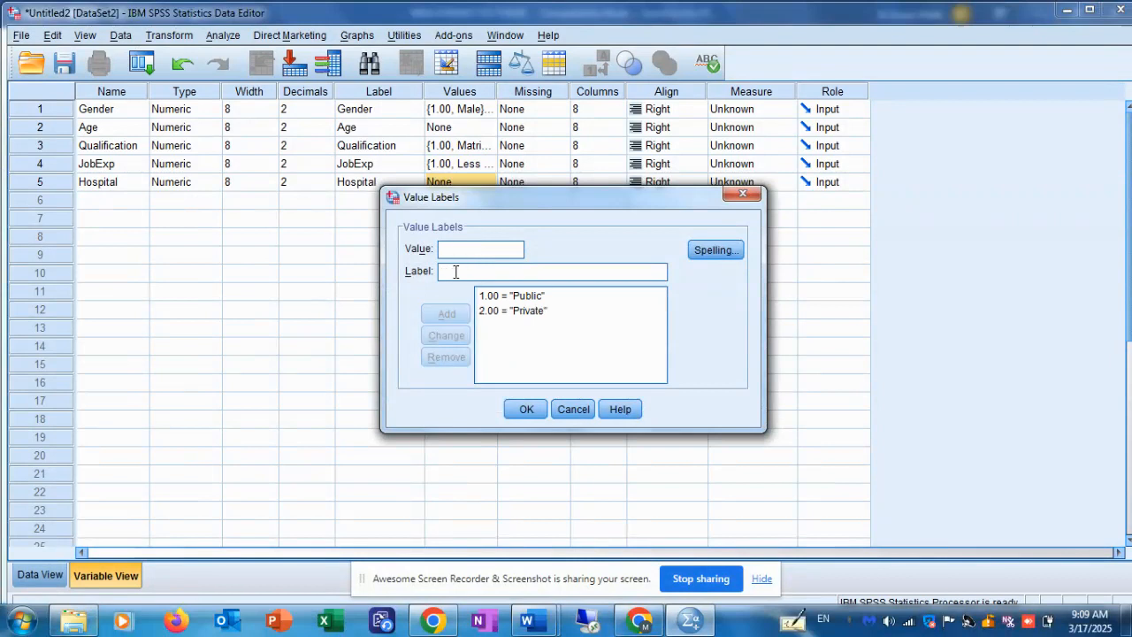
{"action": "left_click", "coordinate": [525, 409]}
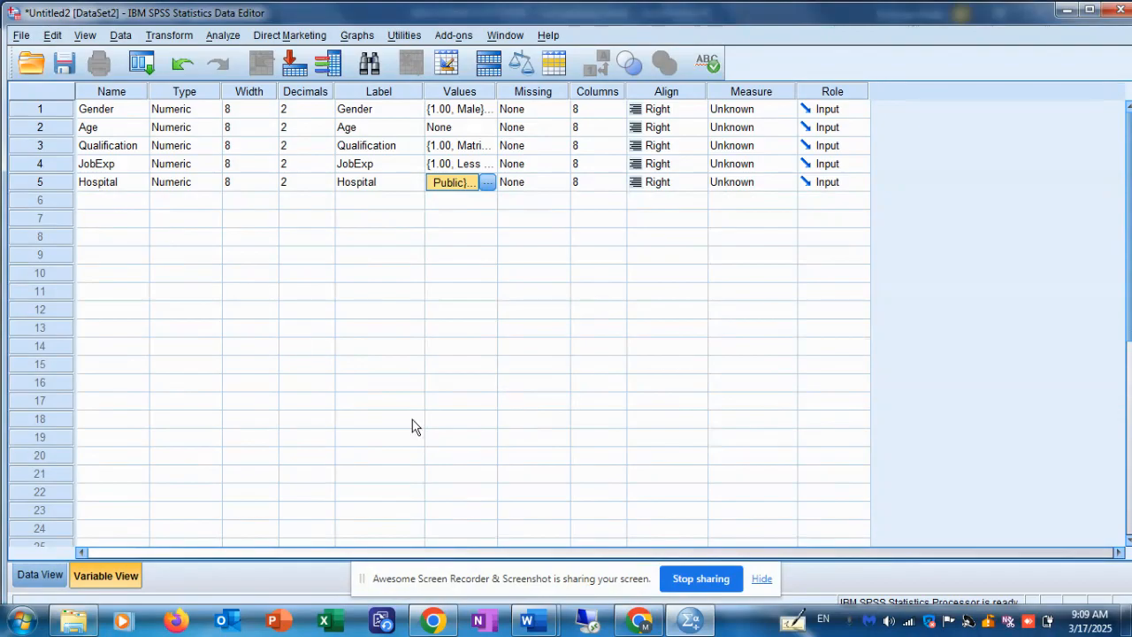
Step: Review the Green Leadership response scale and GL items in Section B of the Word questionnaire, and return to SPSS
{"action": "key", "text": "alt+Tab"}
{"action": "scroll", "coordinate": [413, 420], "scroll_direction": "down", "scroll_amount": 4}
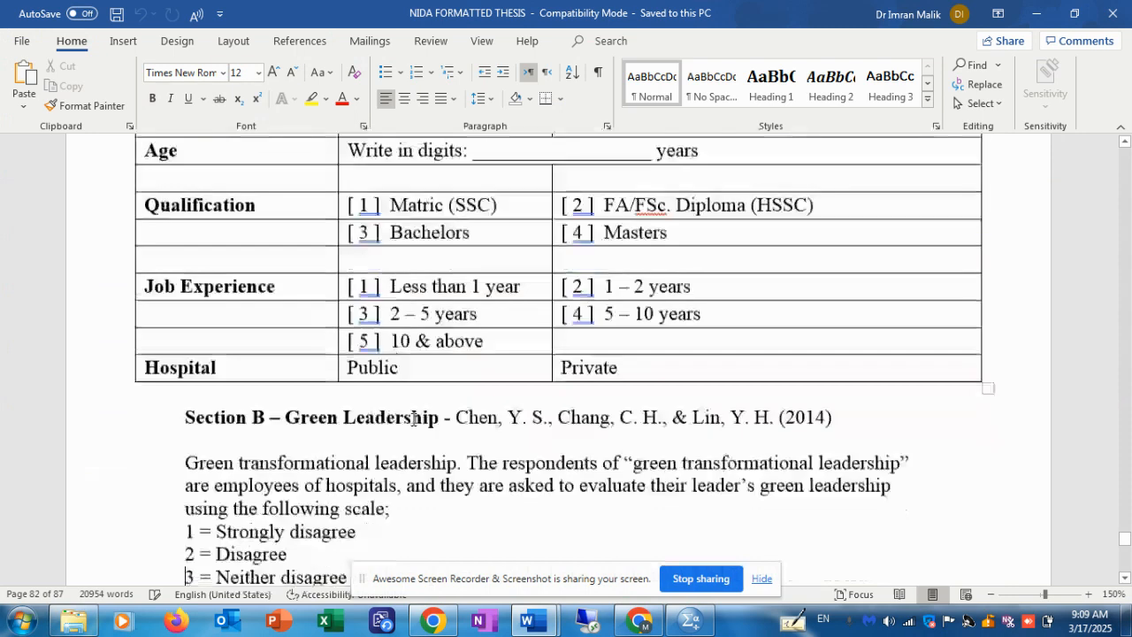
{"action": "scroll", "coordinate": [413, 420], "scroll_direction": "down", "scroll_amount": 4}
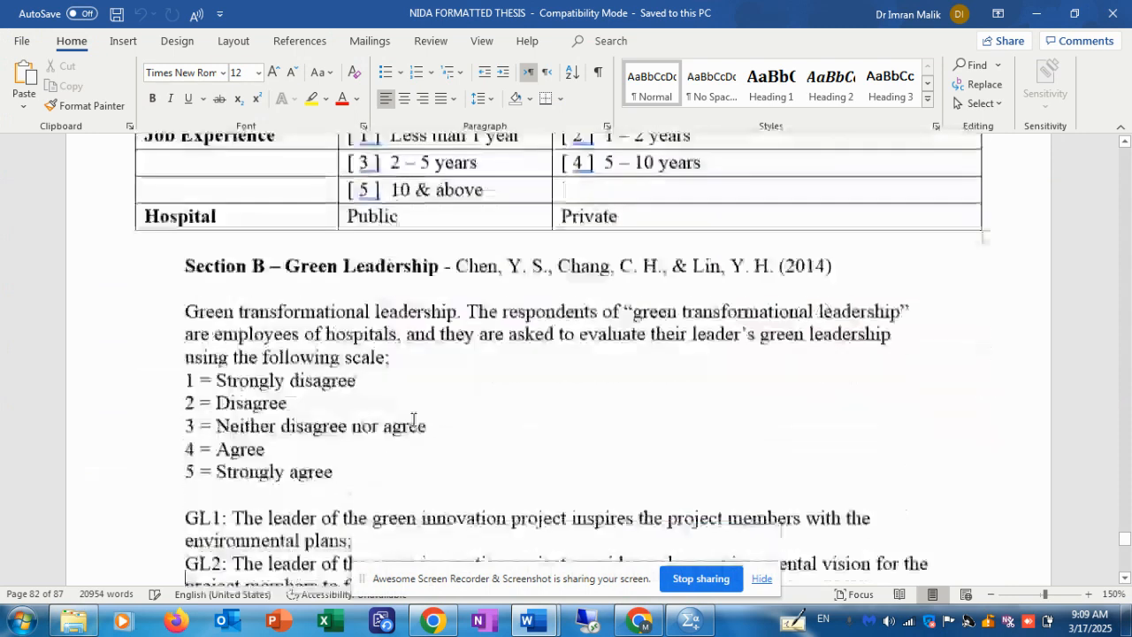
{"action": "scroll", "coordinate": [413, 419], "scroll_direction": "down", "scroll_amount": 2}
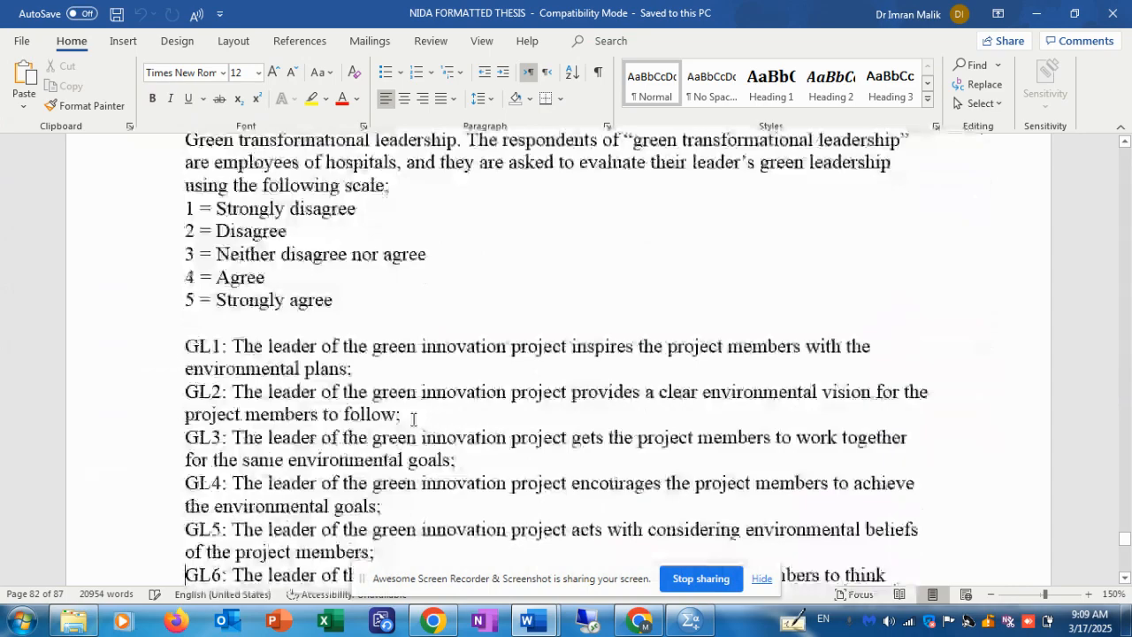
{"action": "key", "text": "alt+Tab"}
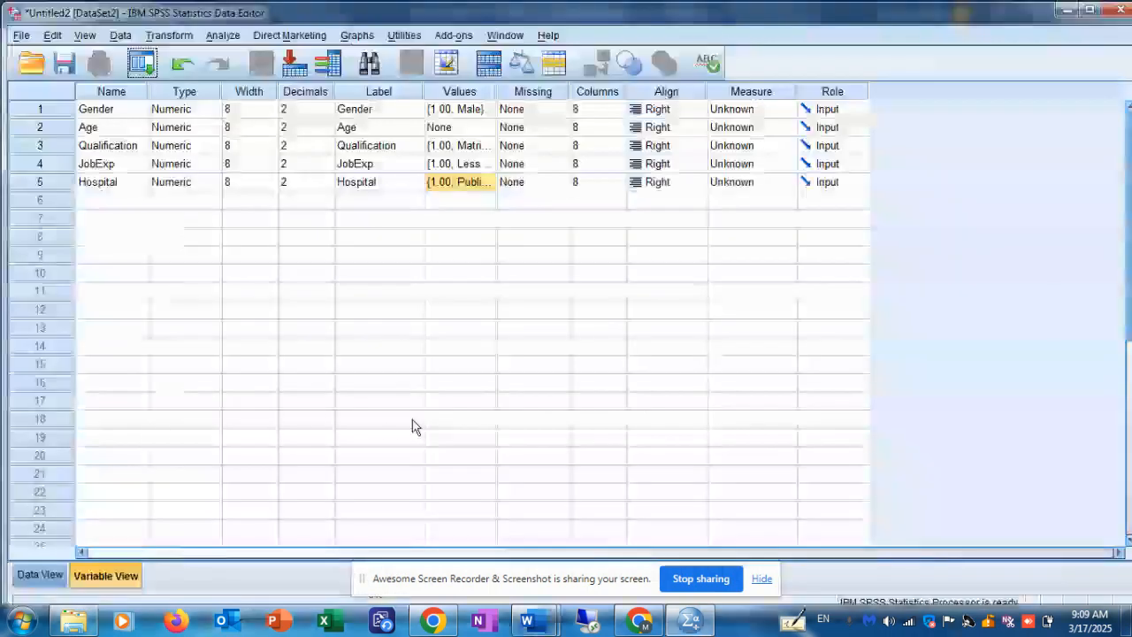